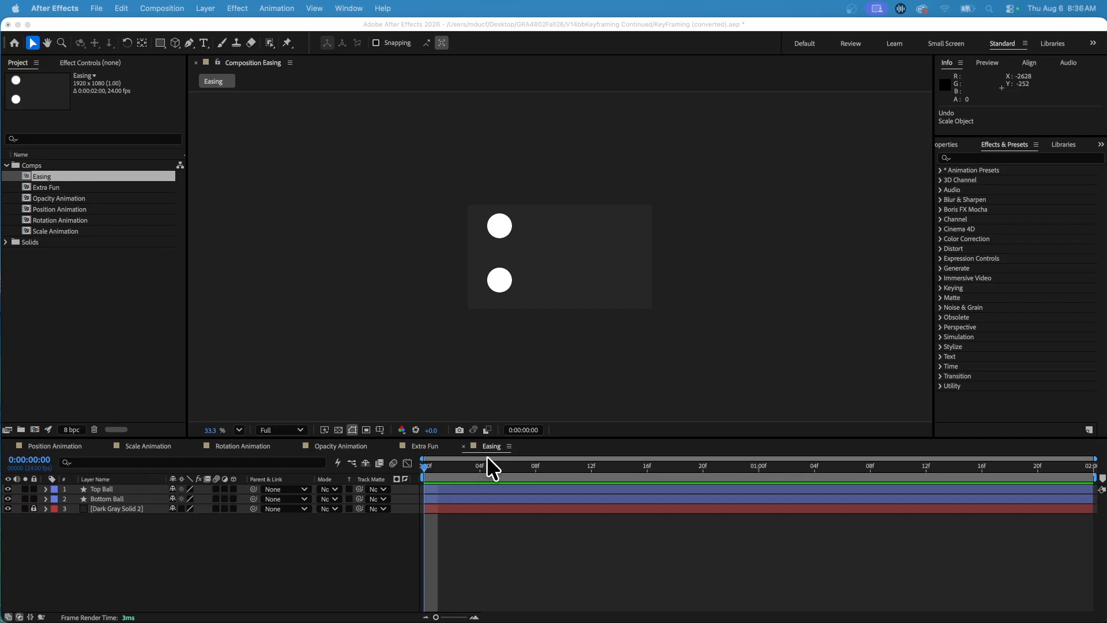
Step: Set starting Position keyframes at 0:00:00:00 for both the Top Ball and Bottom Ball layers in the Easing composition
click(486, 444)
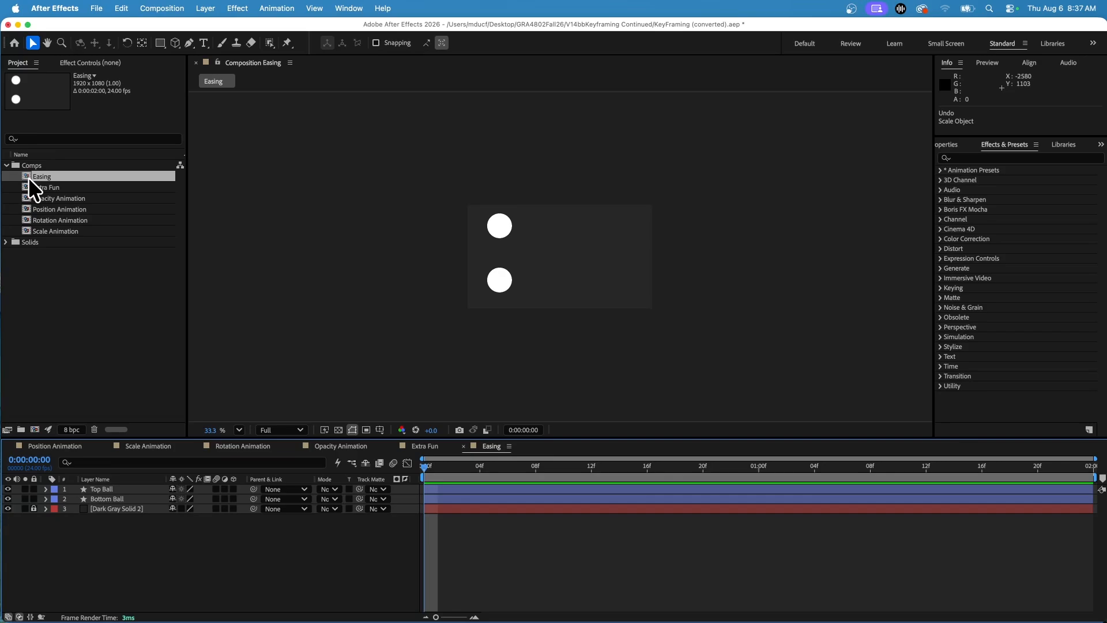
click(99, 489)
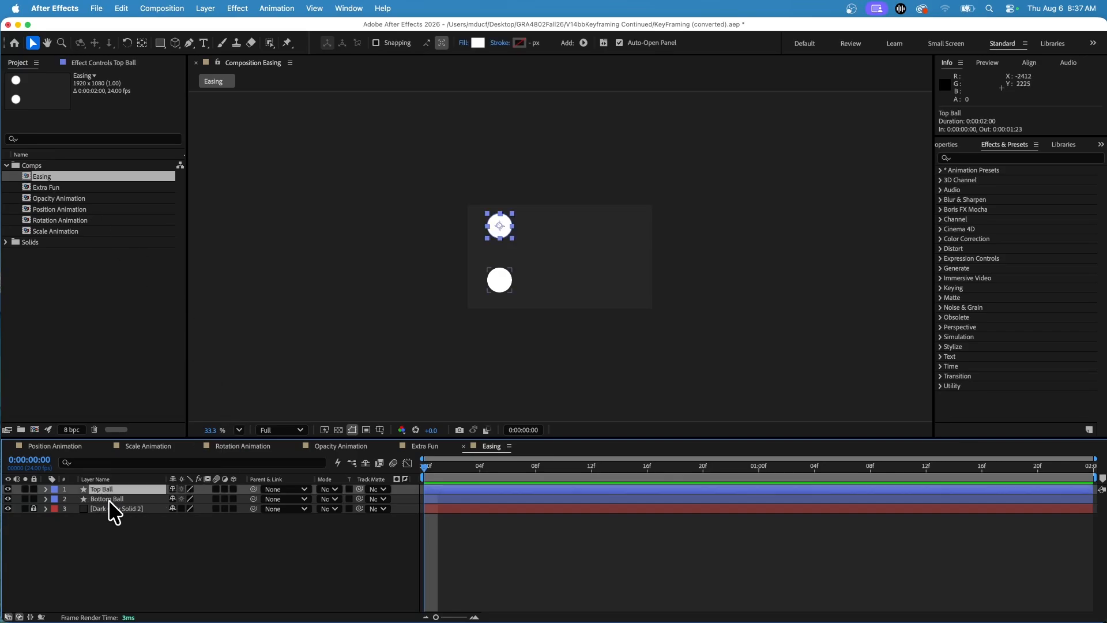
click(108, 499)
click(105, 489)
shift+click(113, 498)
key(p)
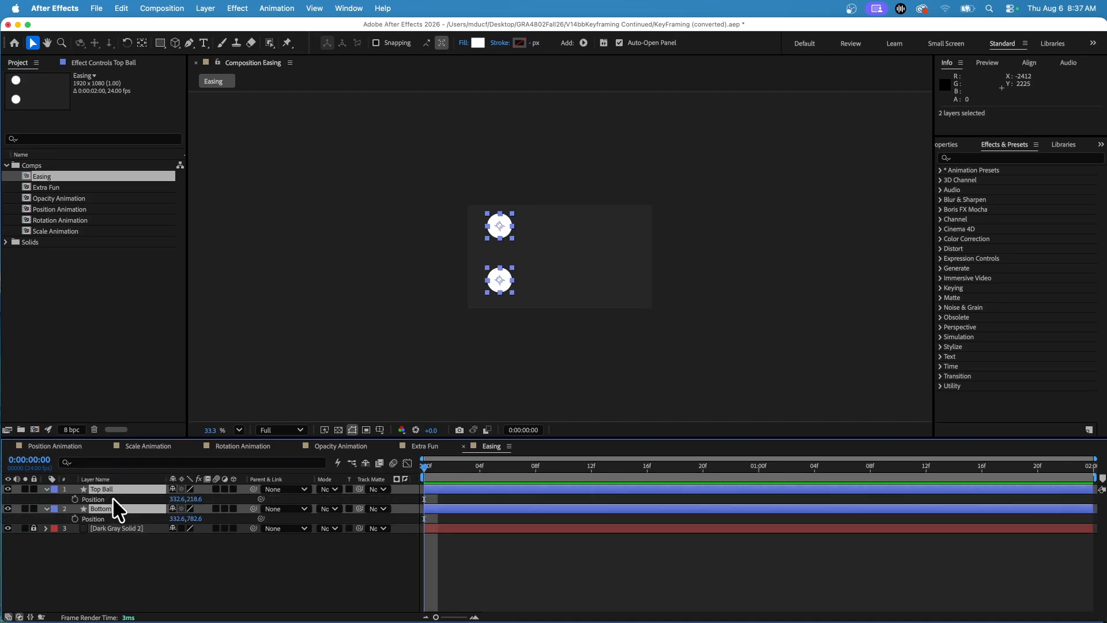
click(75, 498)
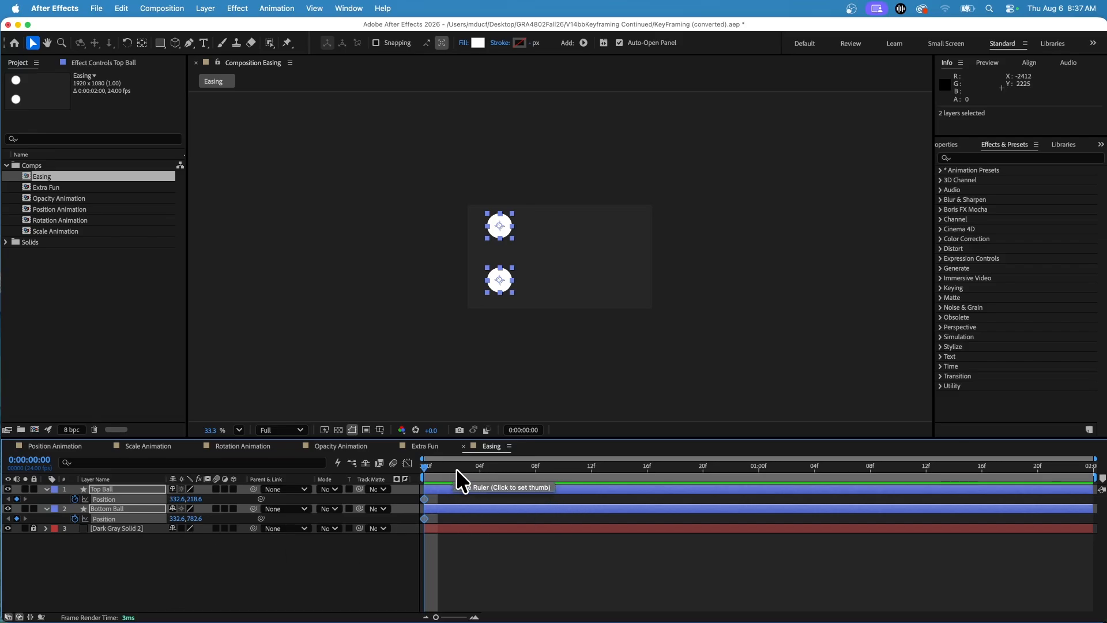
Step: At 0:00:01:23, move both balls horizontally to about X 1778.6 and preview the animation from the first frame
drag(478, 471, 1090, 487)
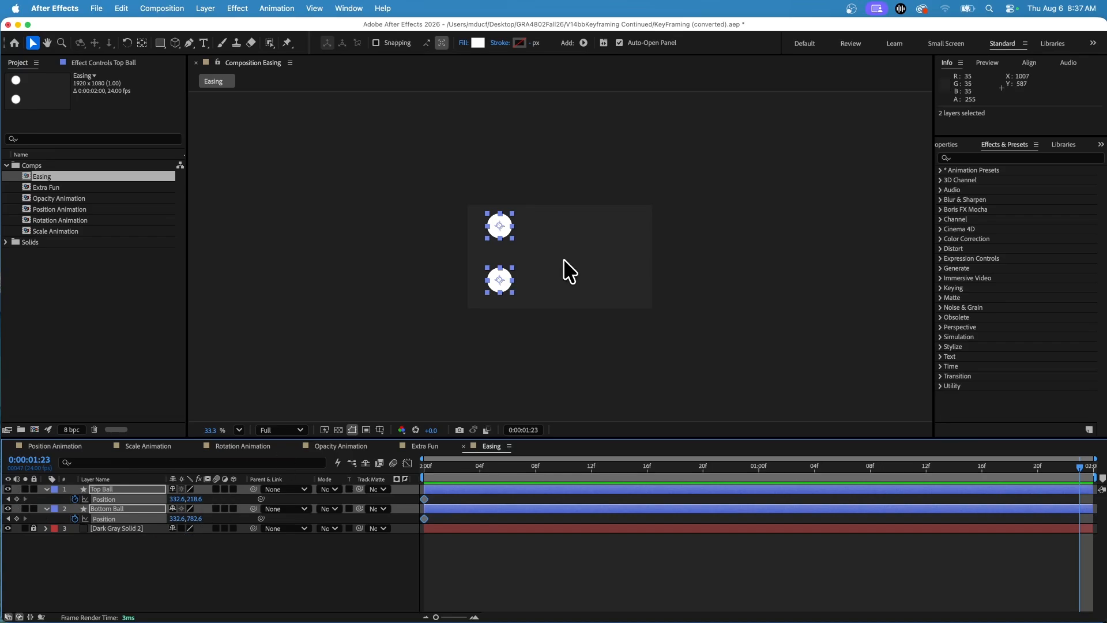
drag(510, 238, 645, 238)
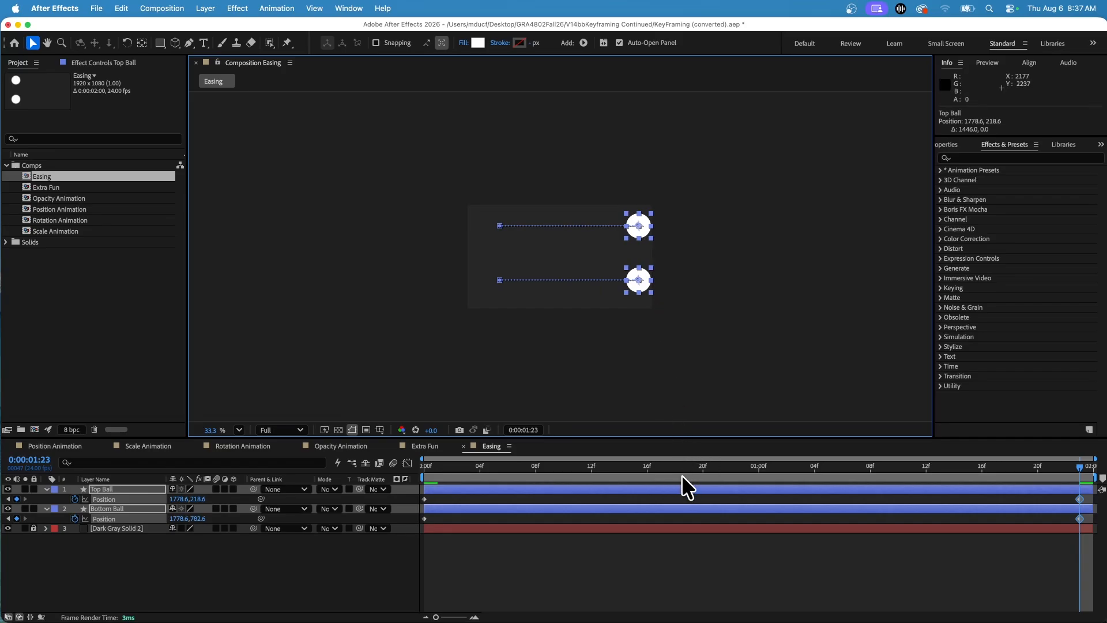
click(427, 465)
click(296, 353)
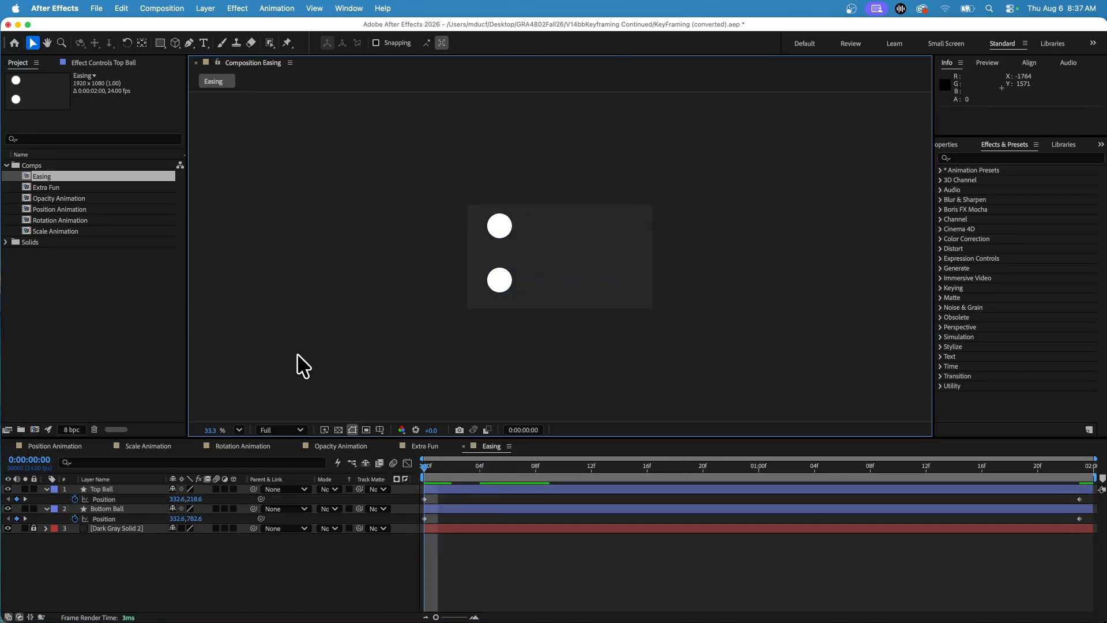
key(space)
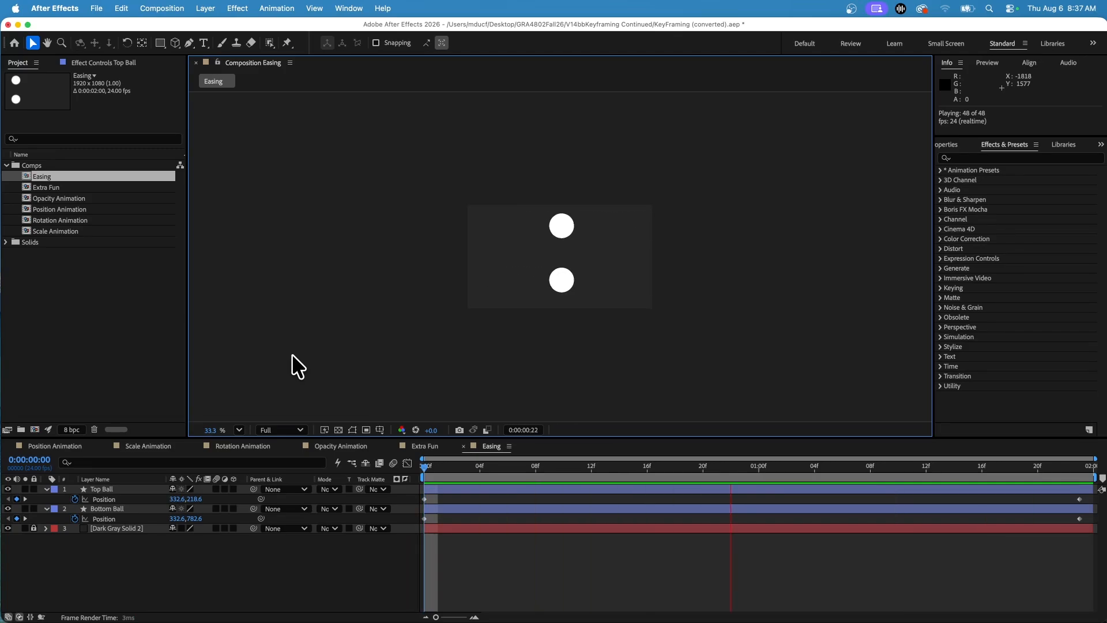
key(space)
Step: Collapse the Top Ball and Bottom Ball layers and reveal the Position property of both again
click(45, 489)
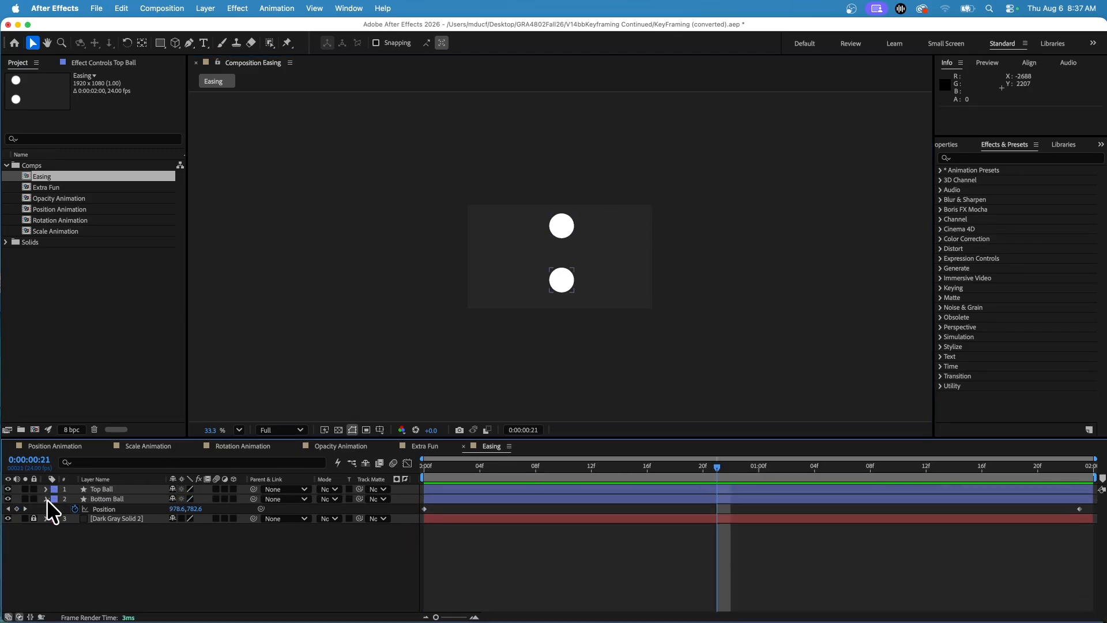
click(47, 499)
click(104, 490)
shift+click(106, 499)
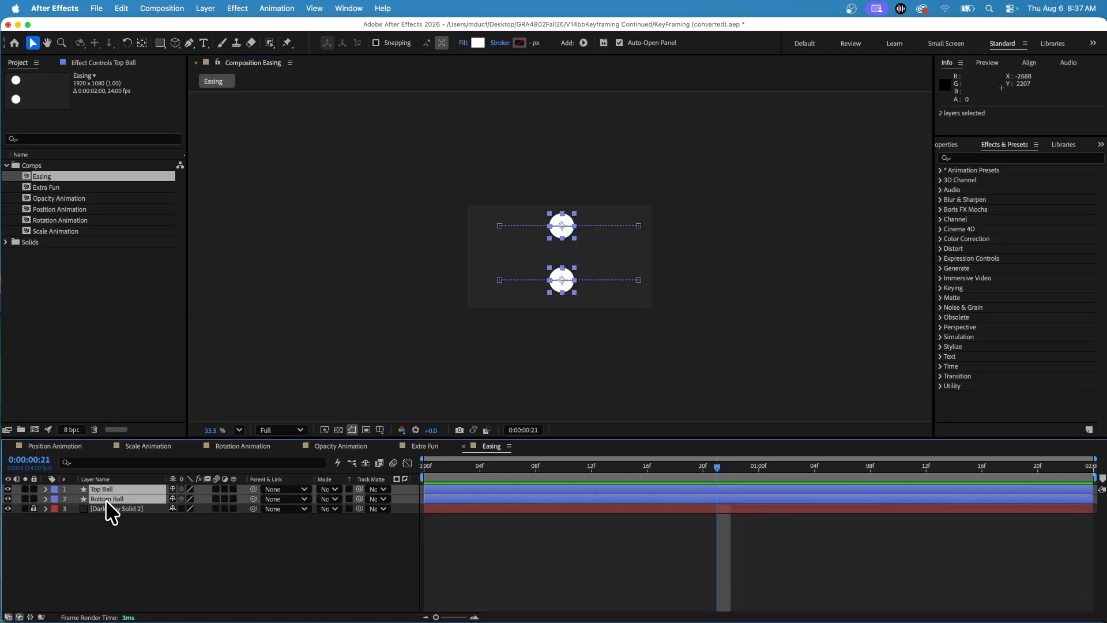
key(p)
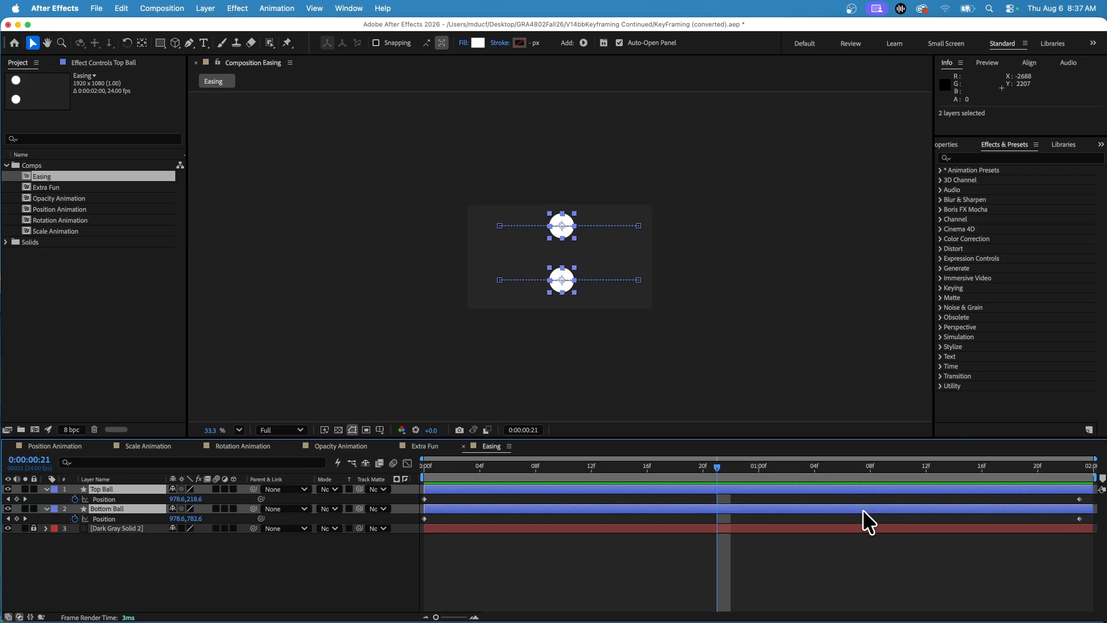
Step: Apply Easy Ease Out to both of the Top Ball's Position keyframes with the playhead at 0:00:01:23
click(247, 578)
click(451, 467)
drag(453, 468, 1088, 474)
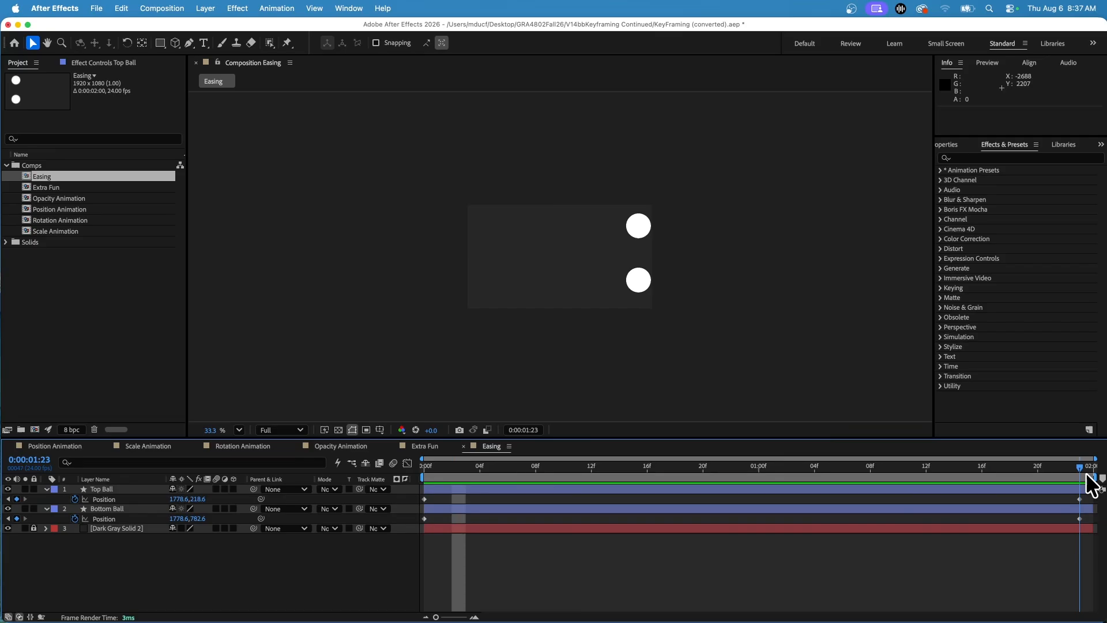
click(103, 500)
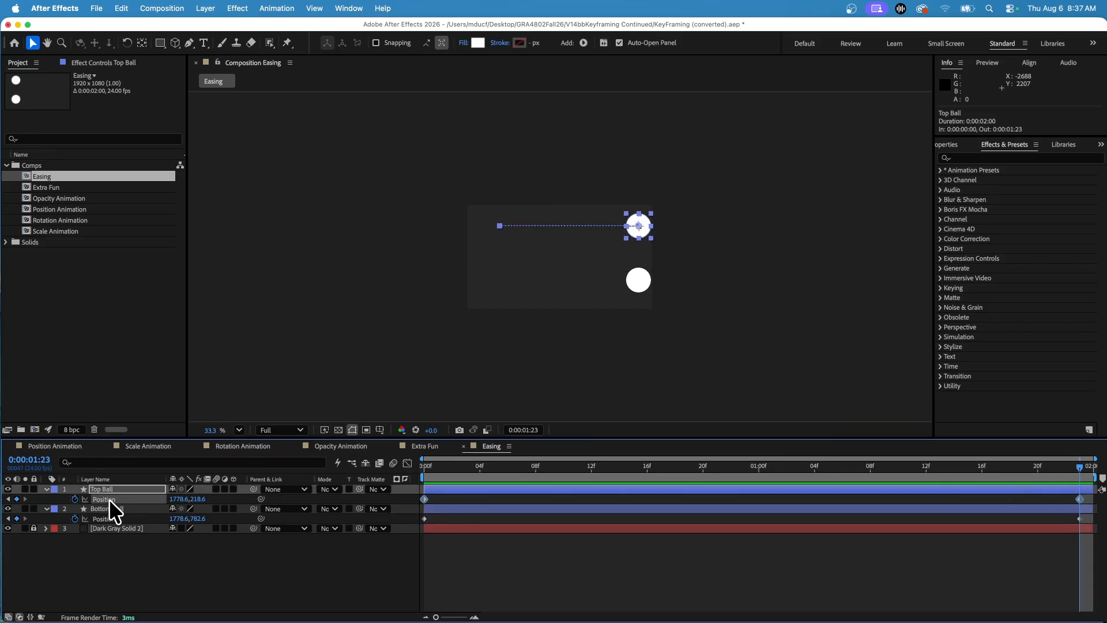
right_click(1081, 499)
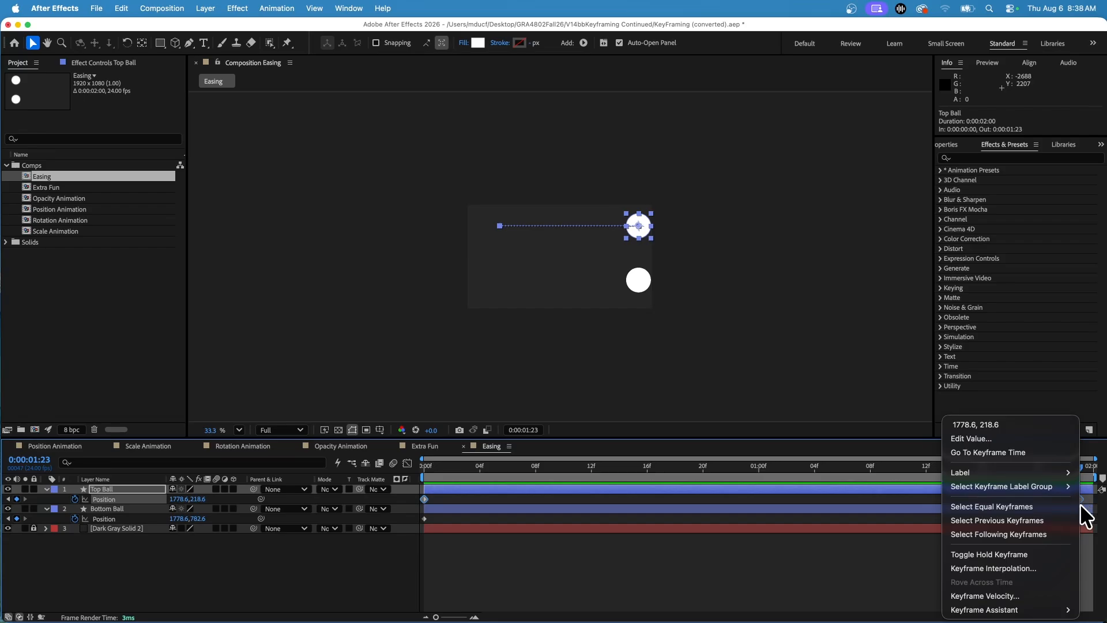
mouse_move(1064, 612)
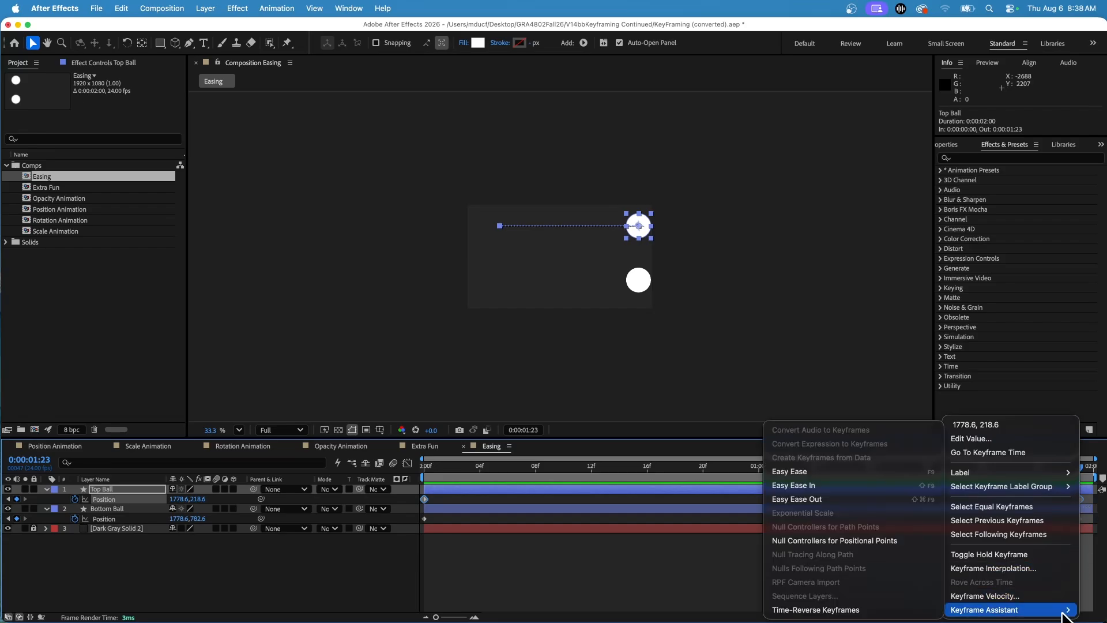
click(824, 495)
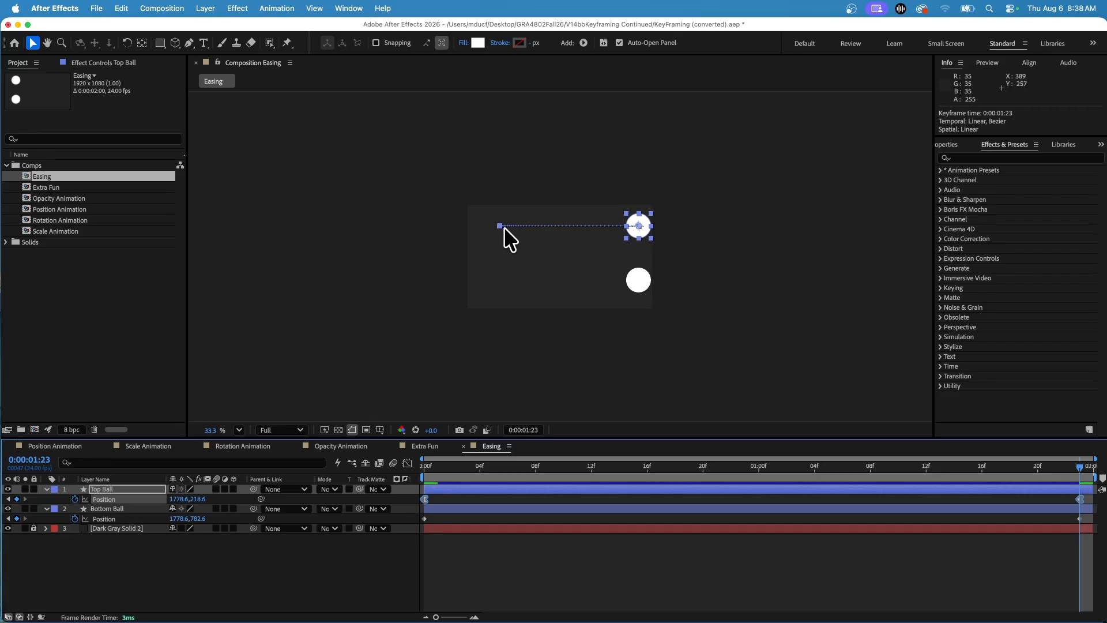
Step: Examine the Top Ball's motion path spacing and preview both balls from the first frame to compare their movement
scroll(503, 228, up, 3)
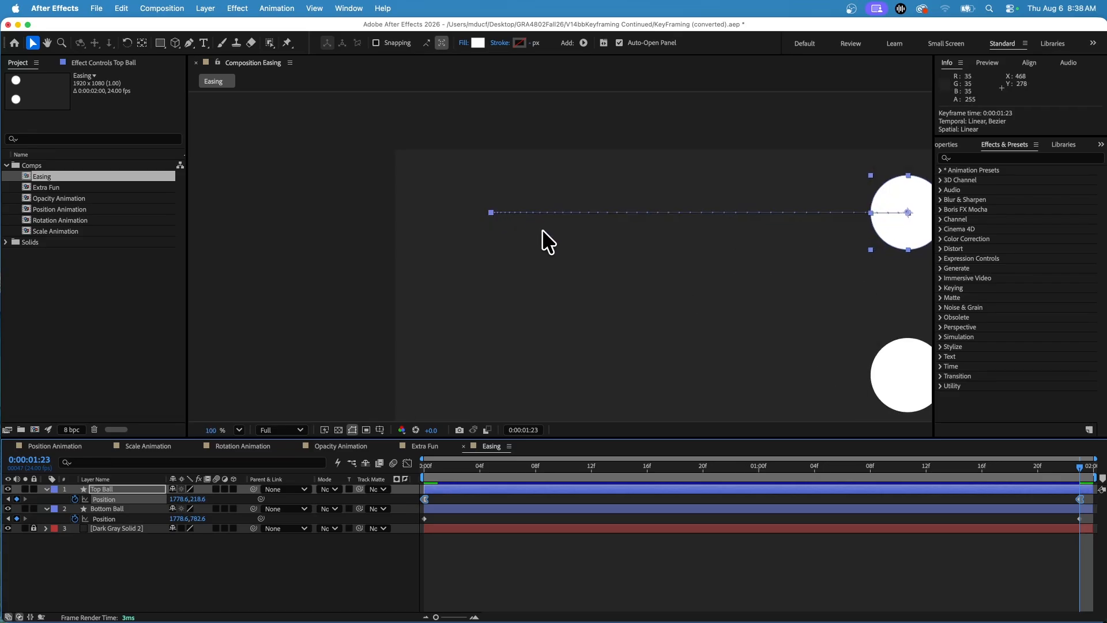
scroll(577, 236, down, 1)
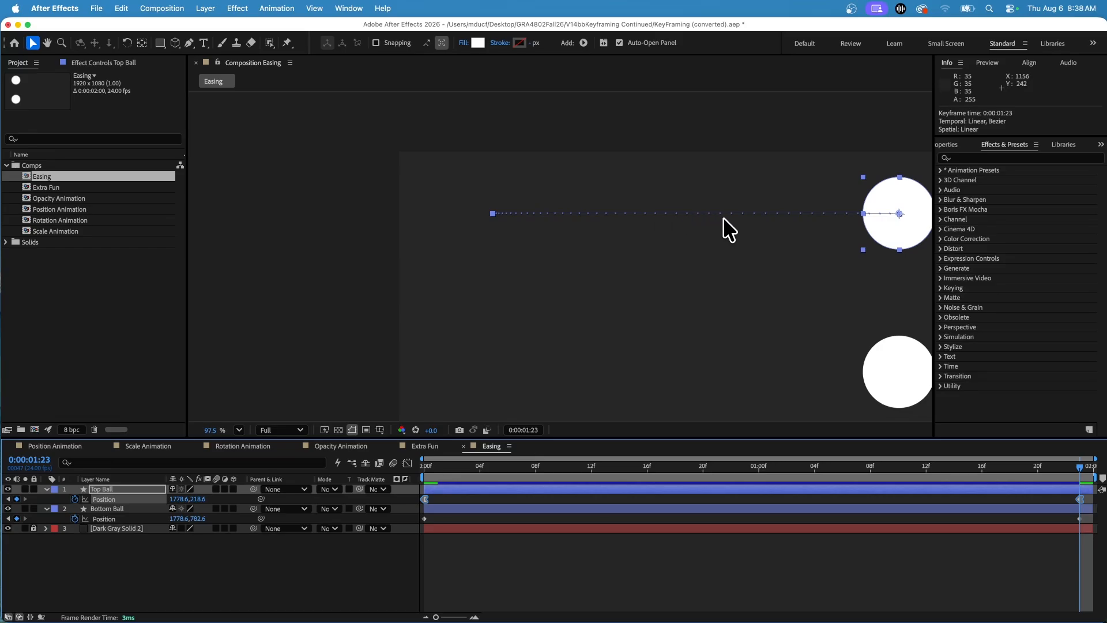
drag(451, 470, 396, 470)
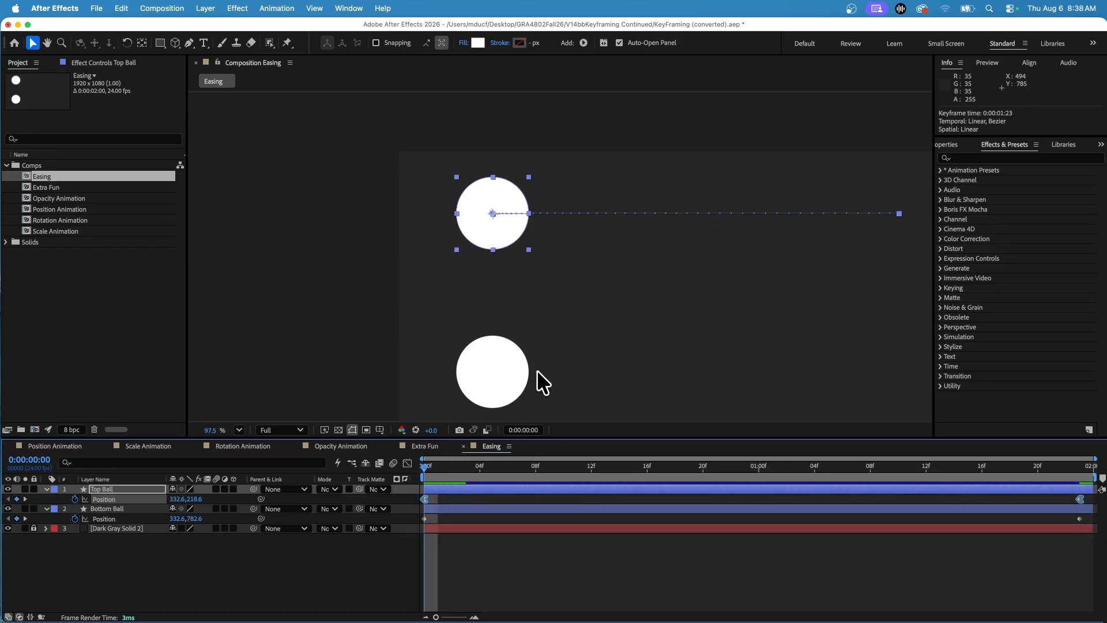
key(space)
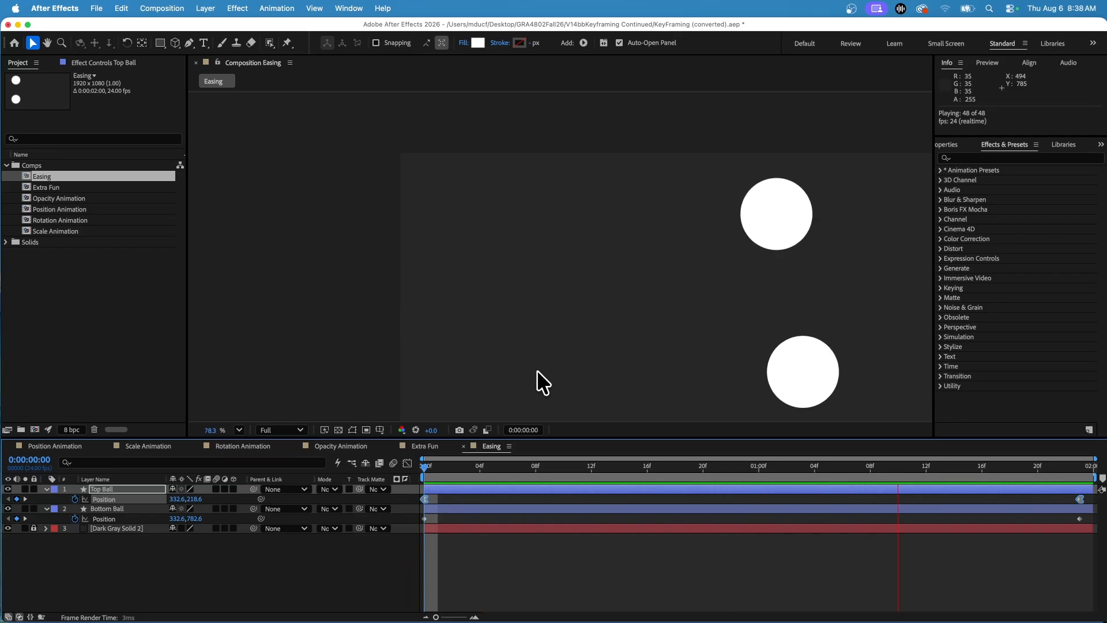
scroll(537, 369, down, 3)
key(space)
drag(501, 469, 403, 469)
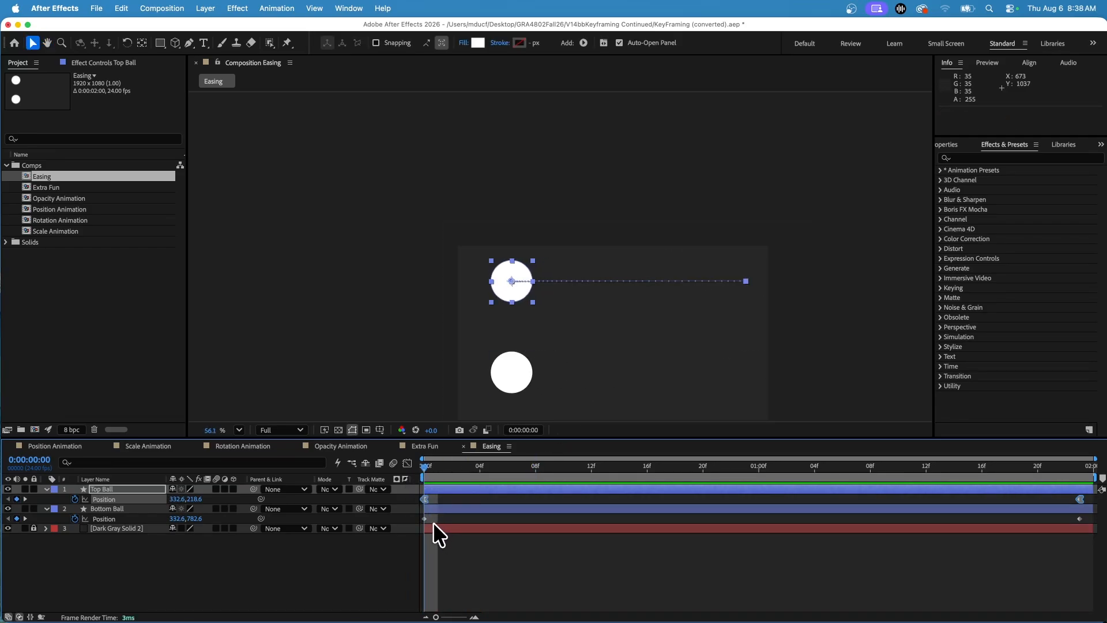
Step: Show the Bottom Ball's Position curves in the Graph Editor
click(133, 507)
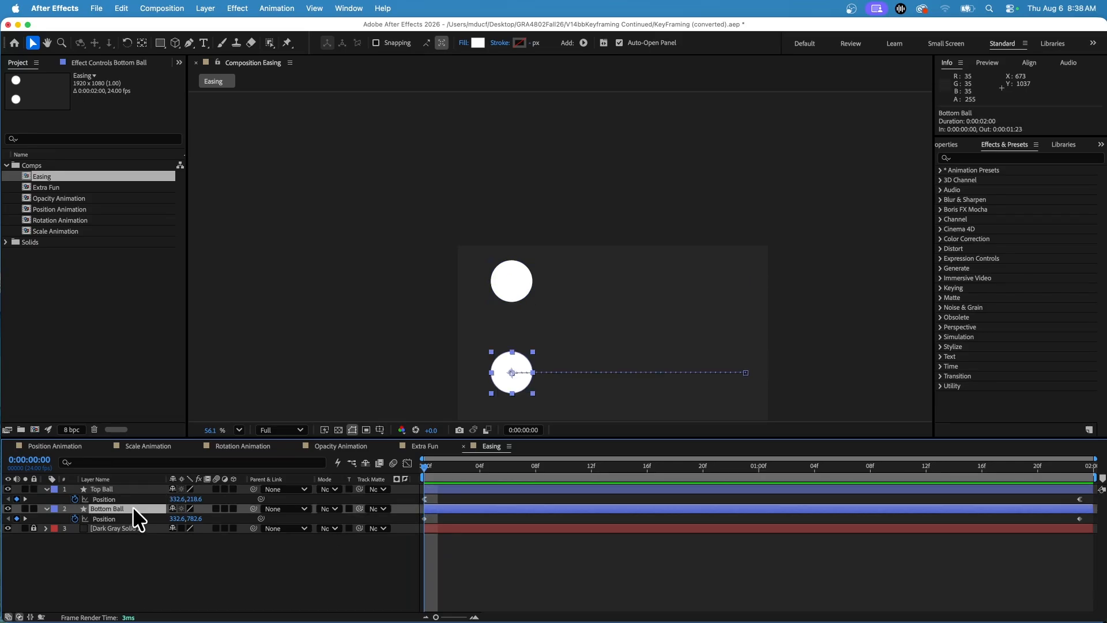
click(410, 463)
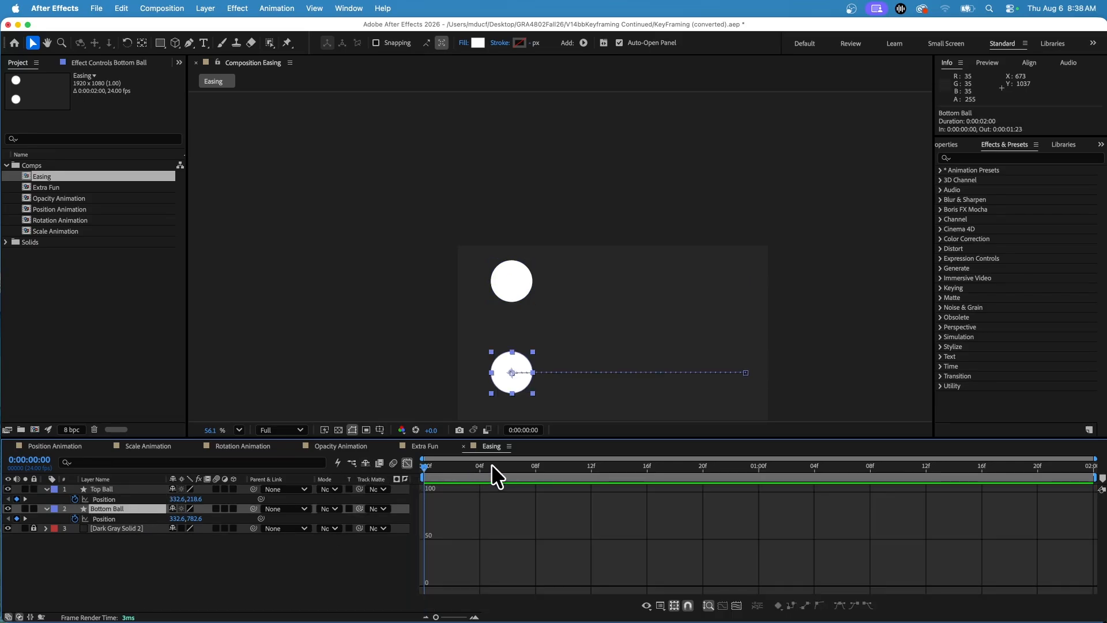
click(104, 519)
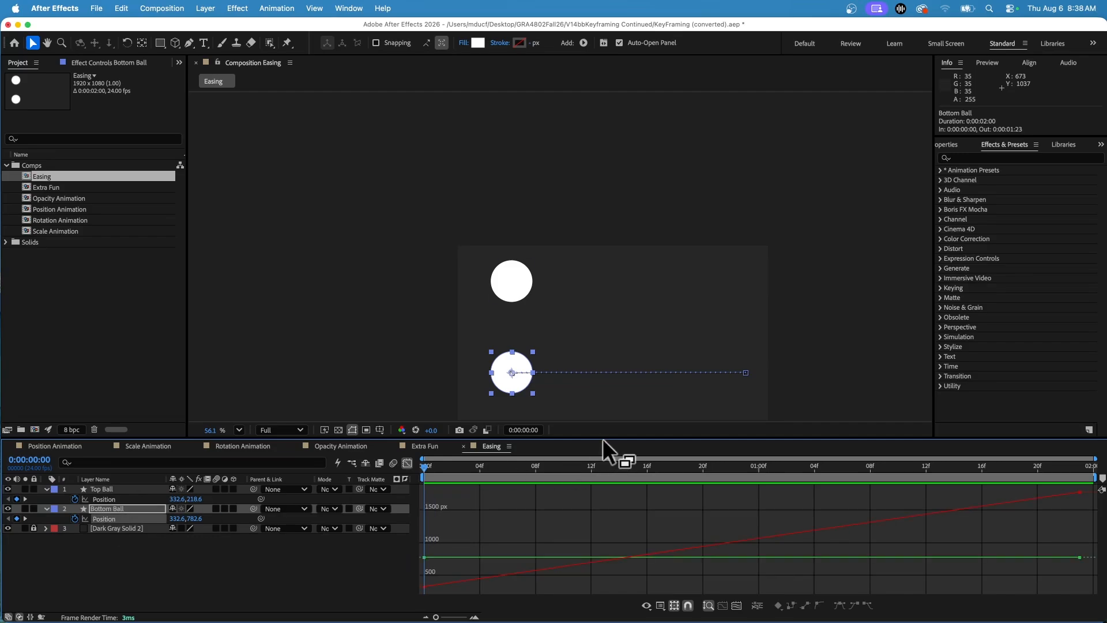
Step: Enlarge the timeline's graph area and fit the whole composition in the viewer
drag(605, 436, 600, 314)
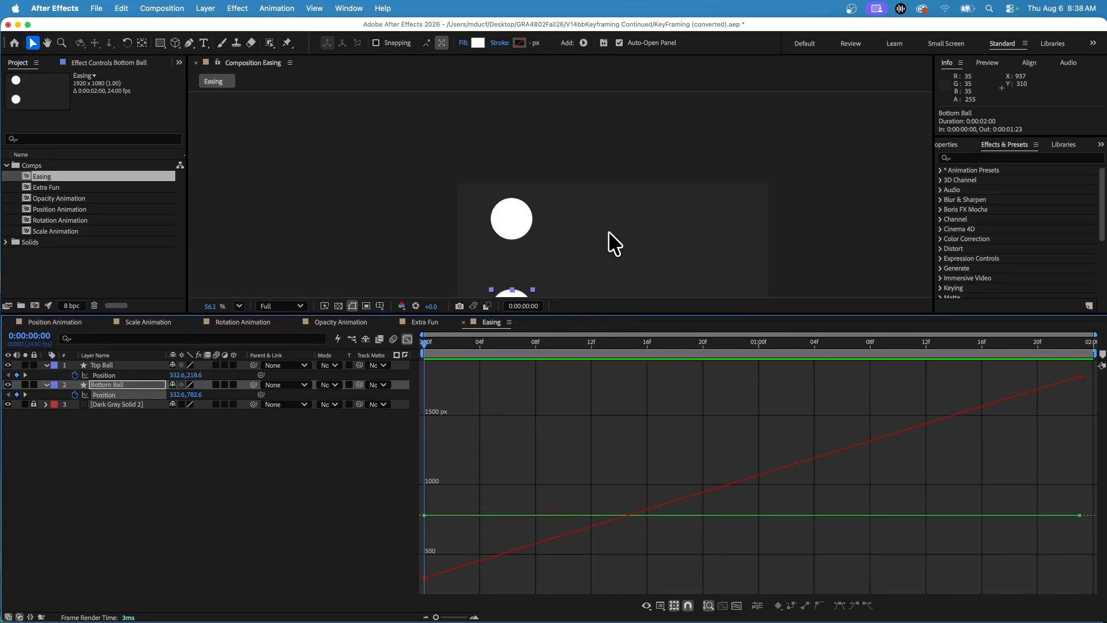
scroll(608, 230, down, 3)
scroll(608, 231, up, 7)
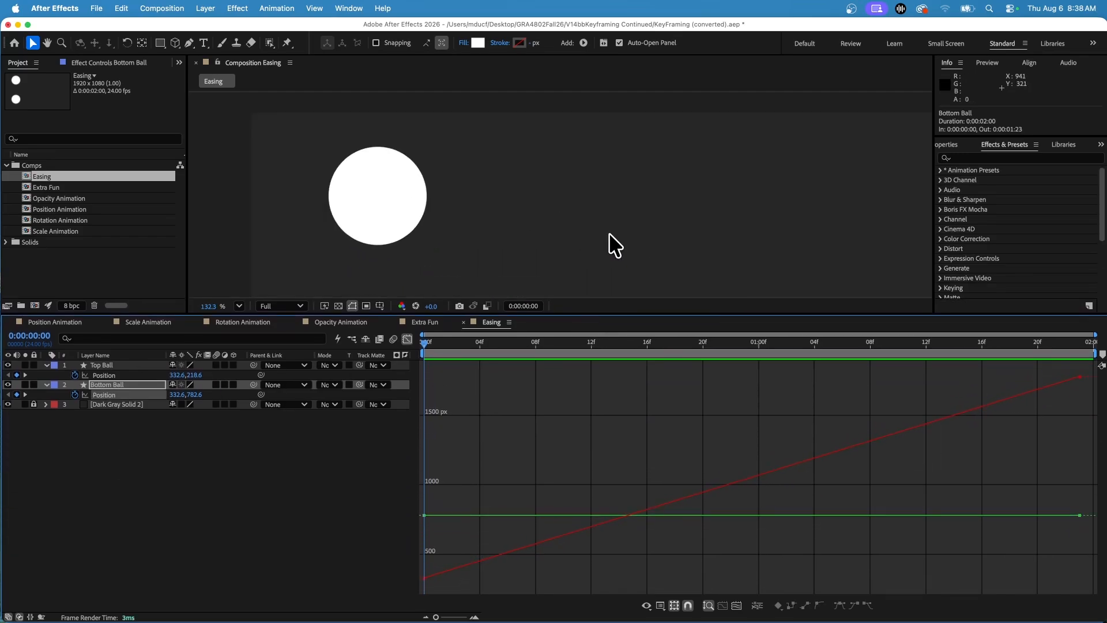
click(238, 305)
click(258, 327)
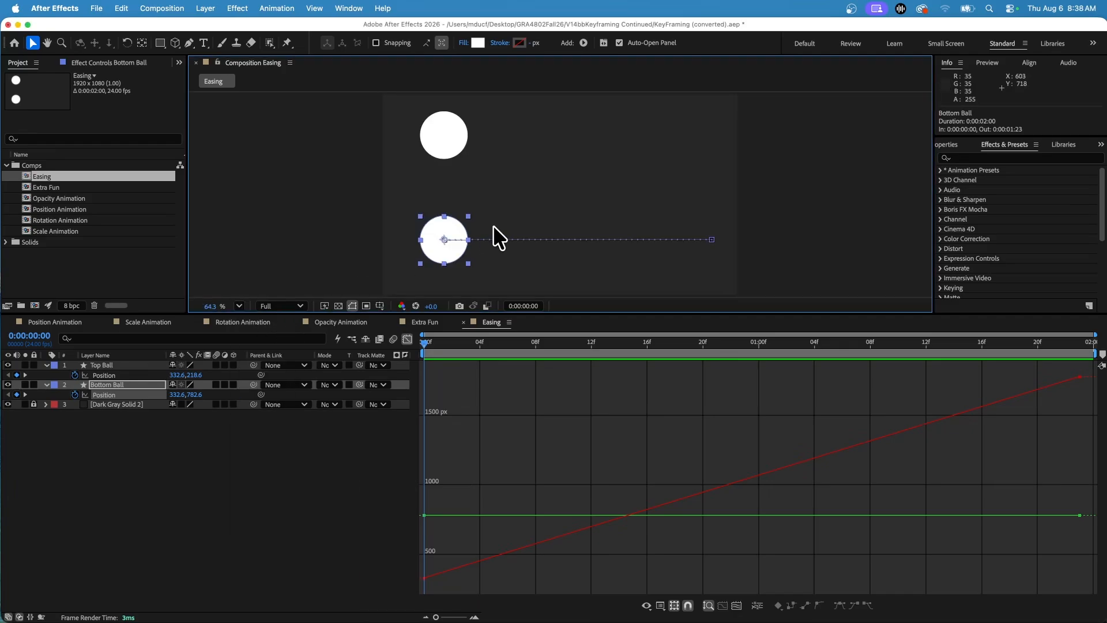
Step: Apply Easy Ease In to the Bottom Ball's Position keyframes, with Easy Ease Out for the starting keyframe
click(111, 398)
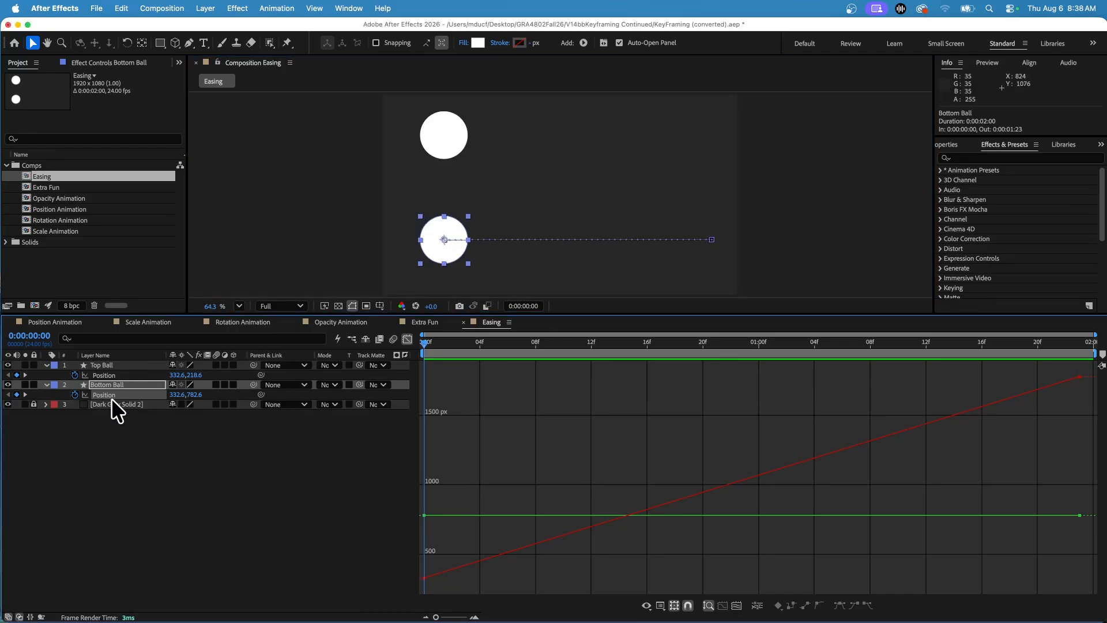
mouse_move(1080, 381)
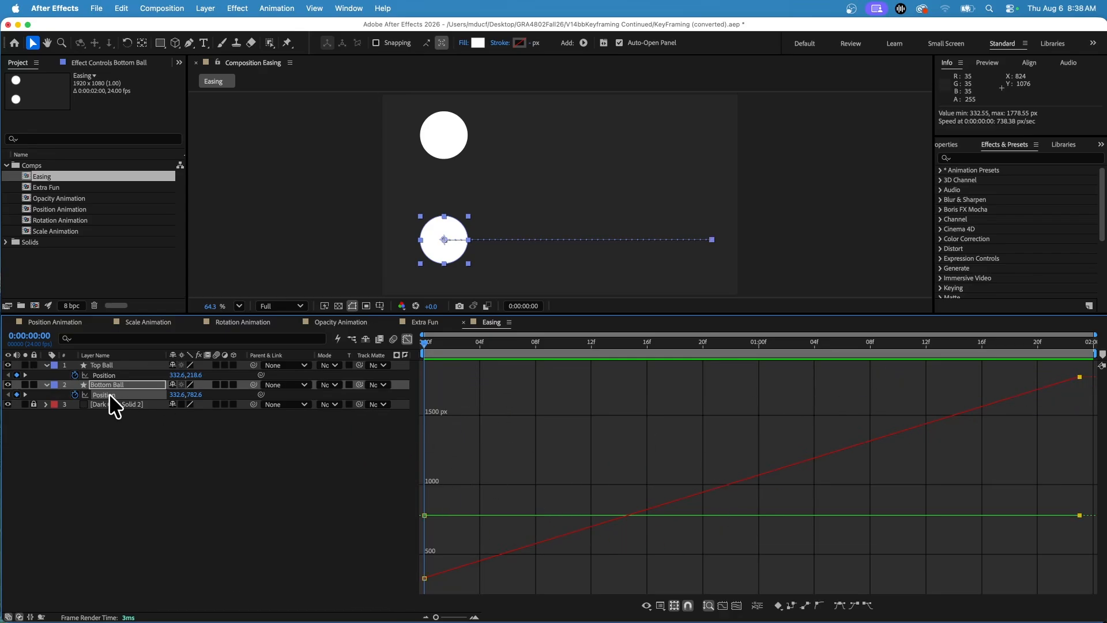
click(855, 606)
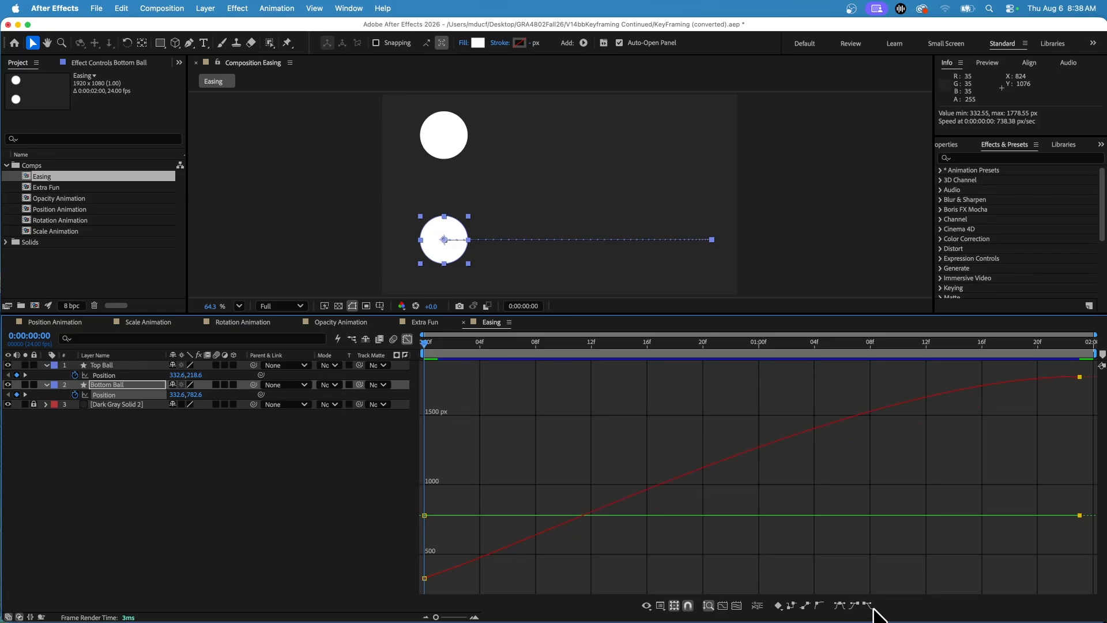
click(427, 579)
click(423, 577)
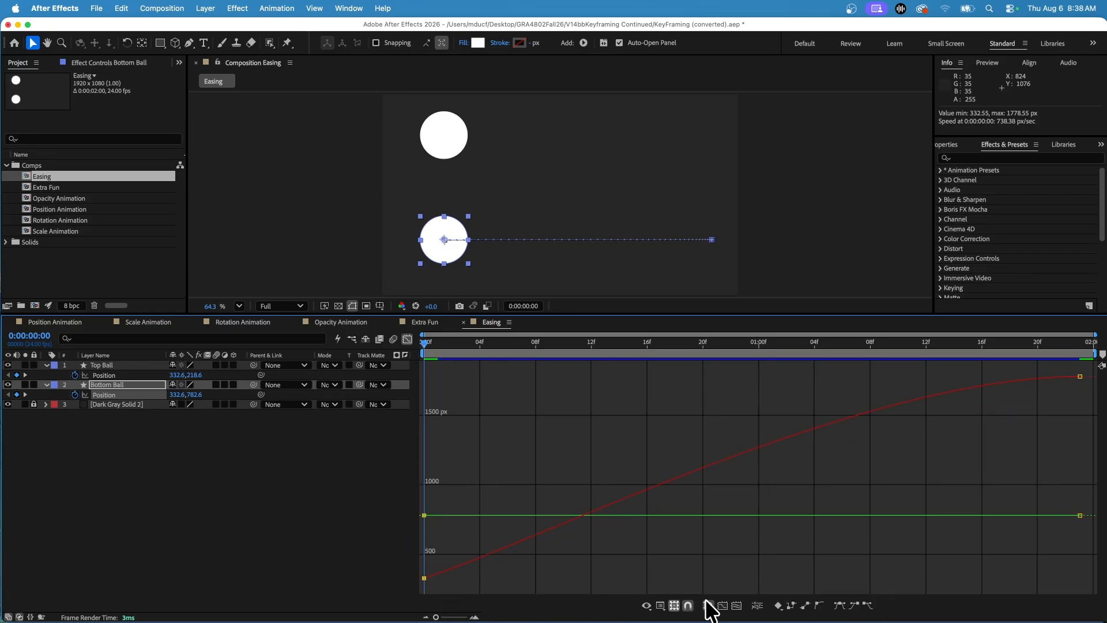
click(868, 605)
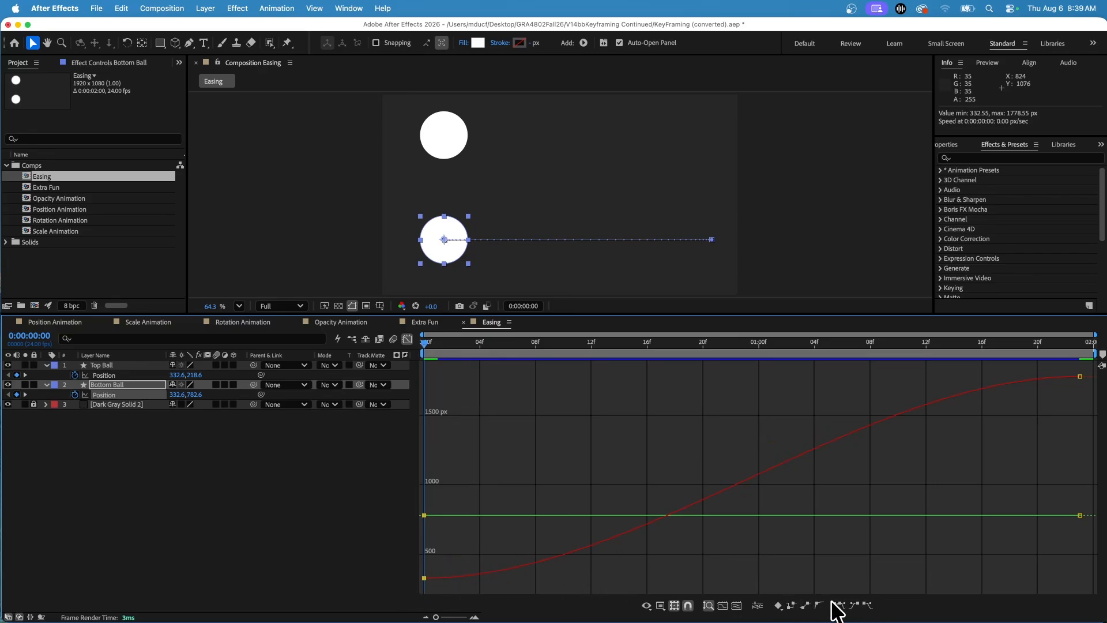
mouse_move(420, 576)
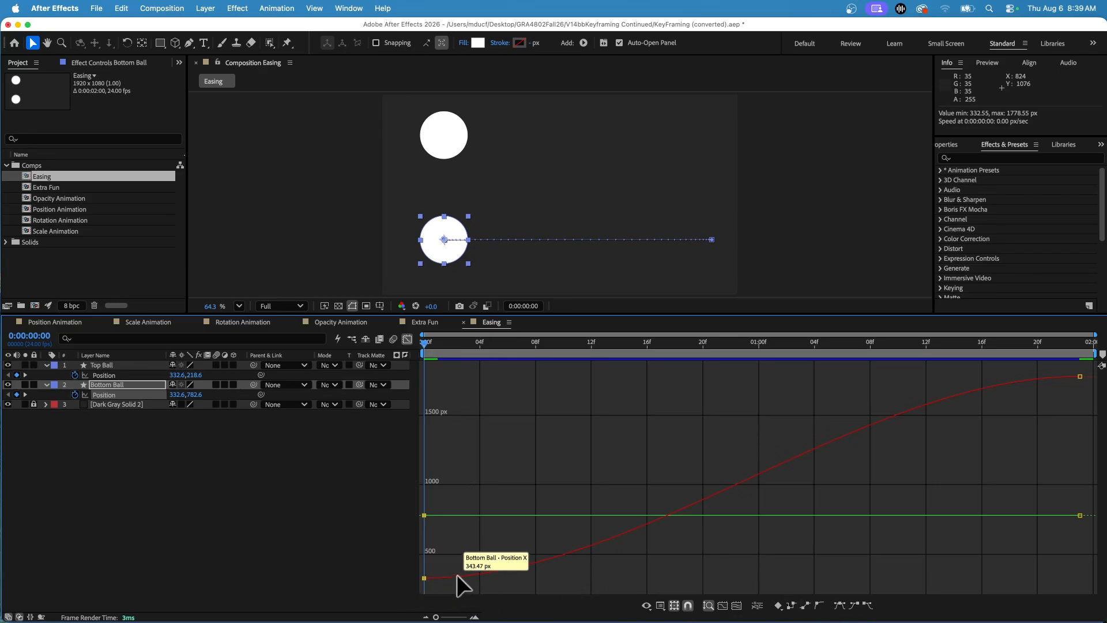
Step: Separate the Bottom Ball's Position into X and Y dimensions and compare the graph of each
click(756, 604)
click(153, 436)
click(104, 392)
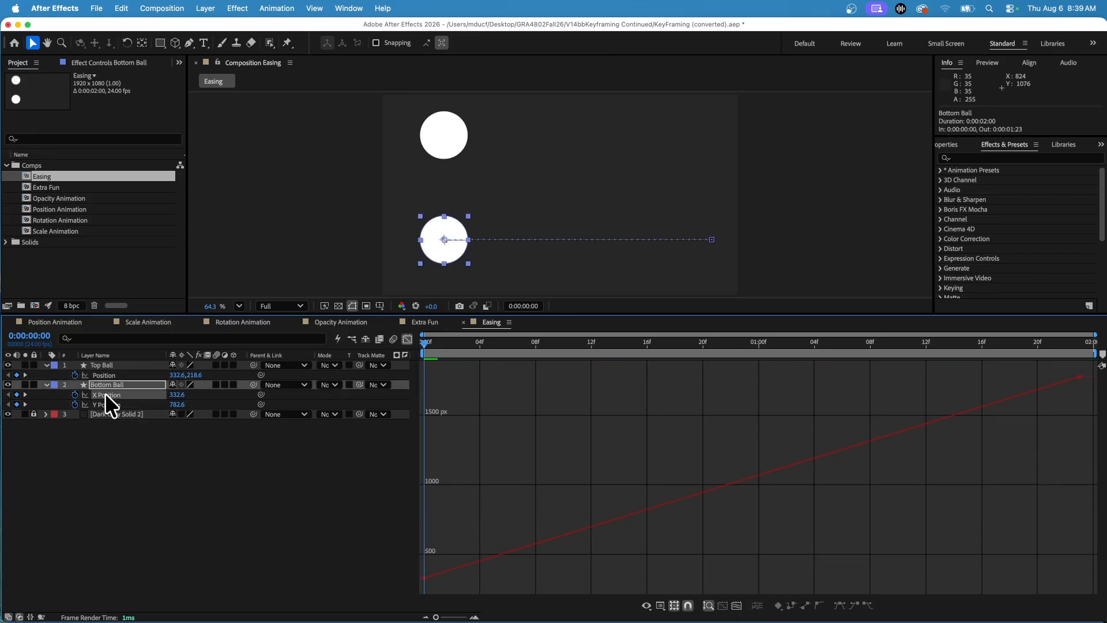
click(109, 401)
click(108, 395)
click(109, 403)
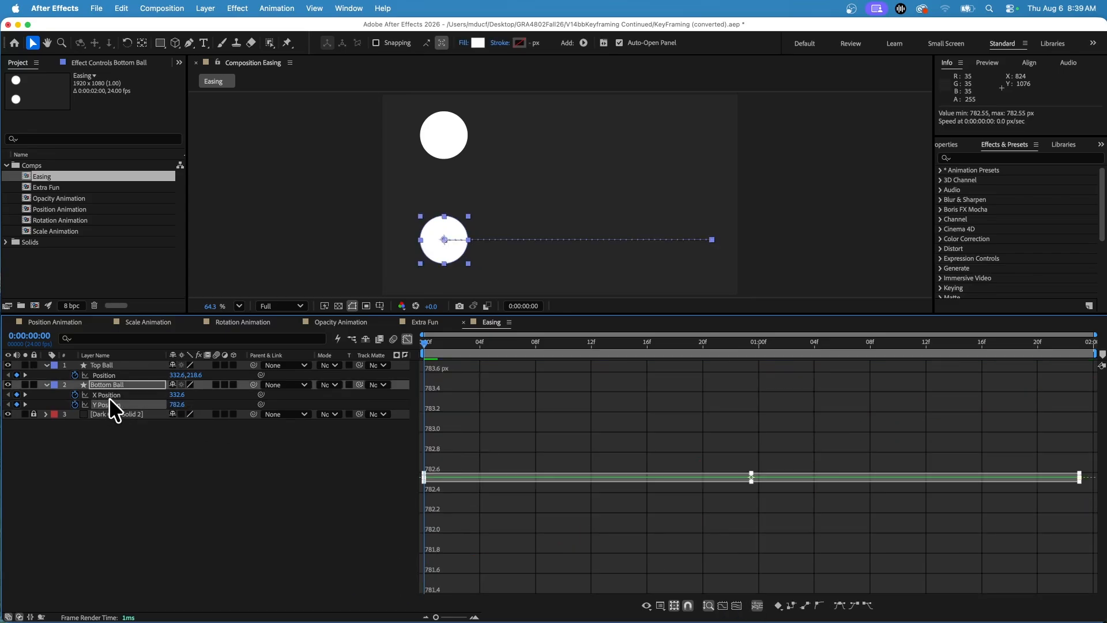
Step: Apply Easy Ease In to the Bottom Ball's final X Position keyframe and stretch its curve handle back to about frame 6
click(109, 395)
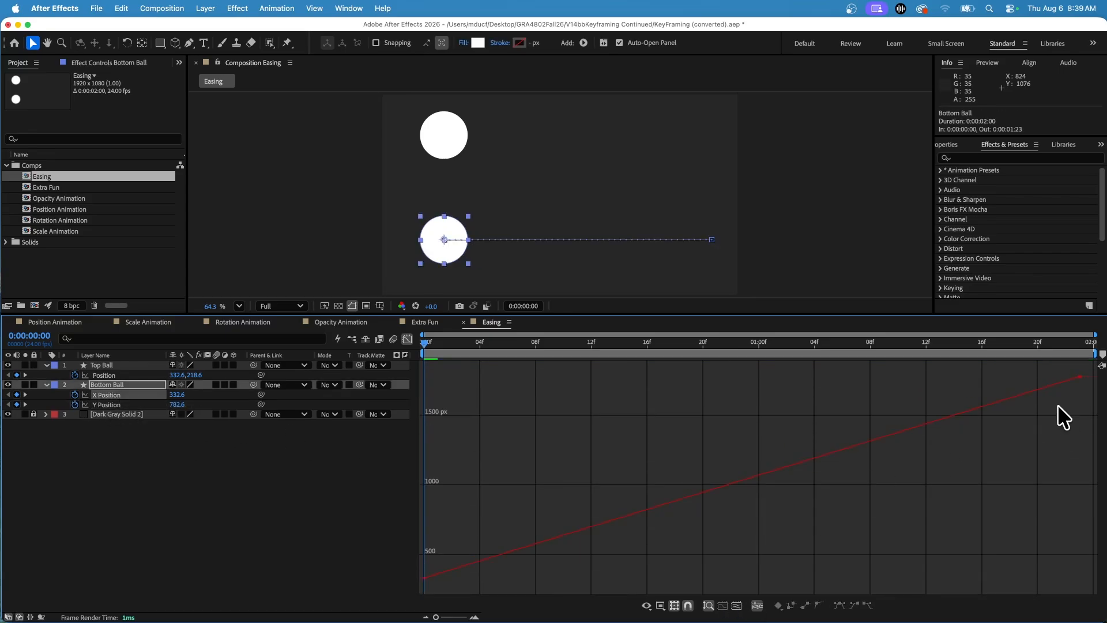
click(1079, 377)
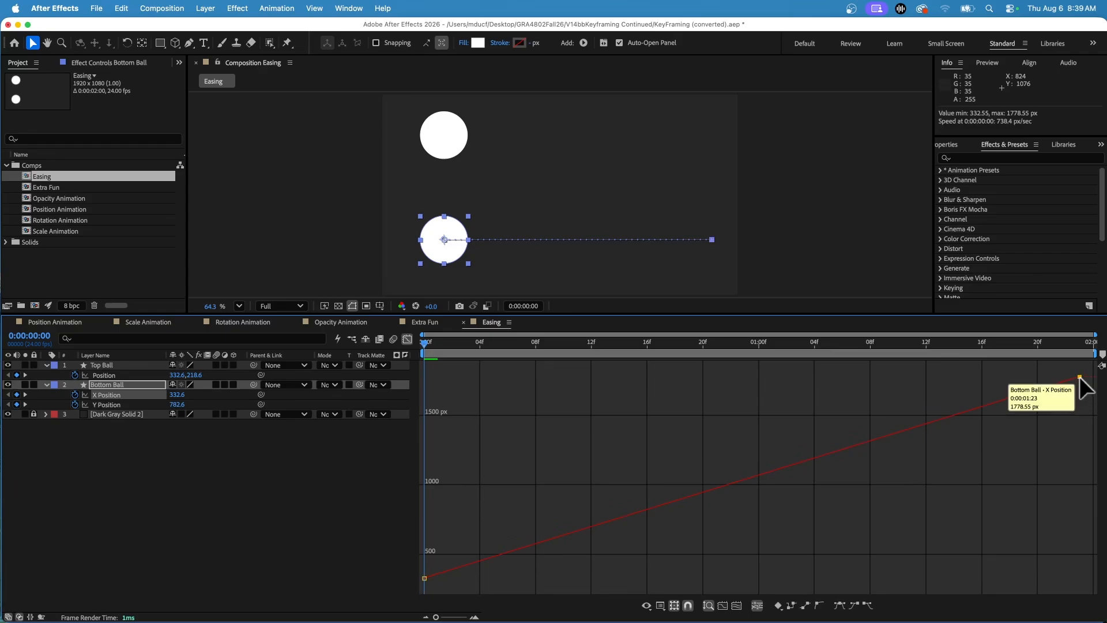
click(853, 605)
drag(860, 376, 510, 383)
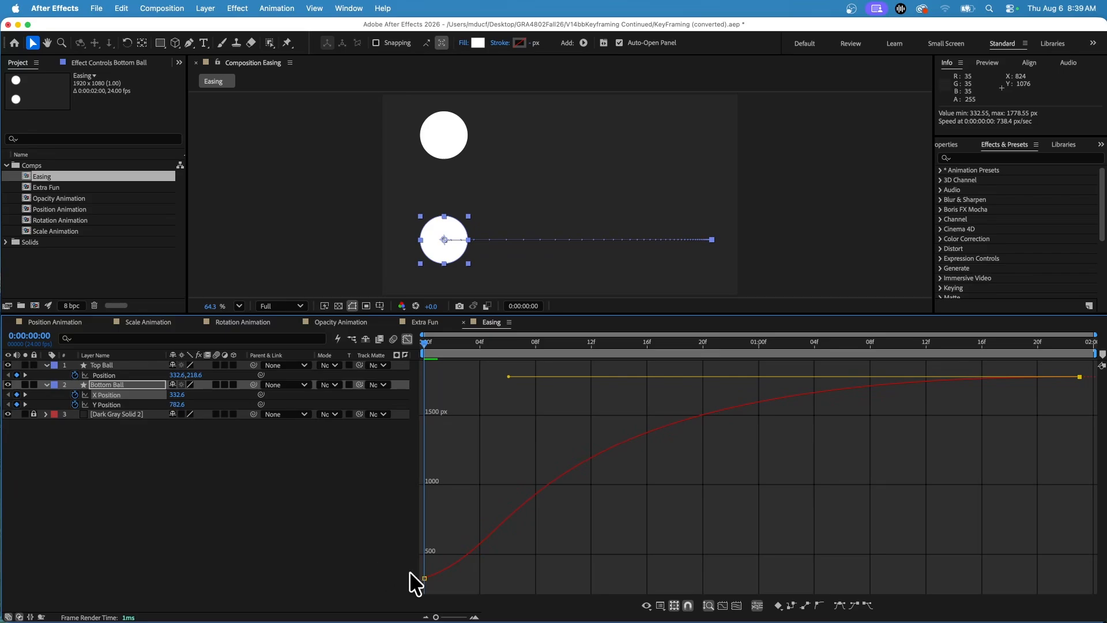
Step: Apply Easy Ease Out to the starting X Position keyframe, extend its handle to about 1 second 4 frames, and preview the motion
click(422, 577)
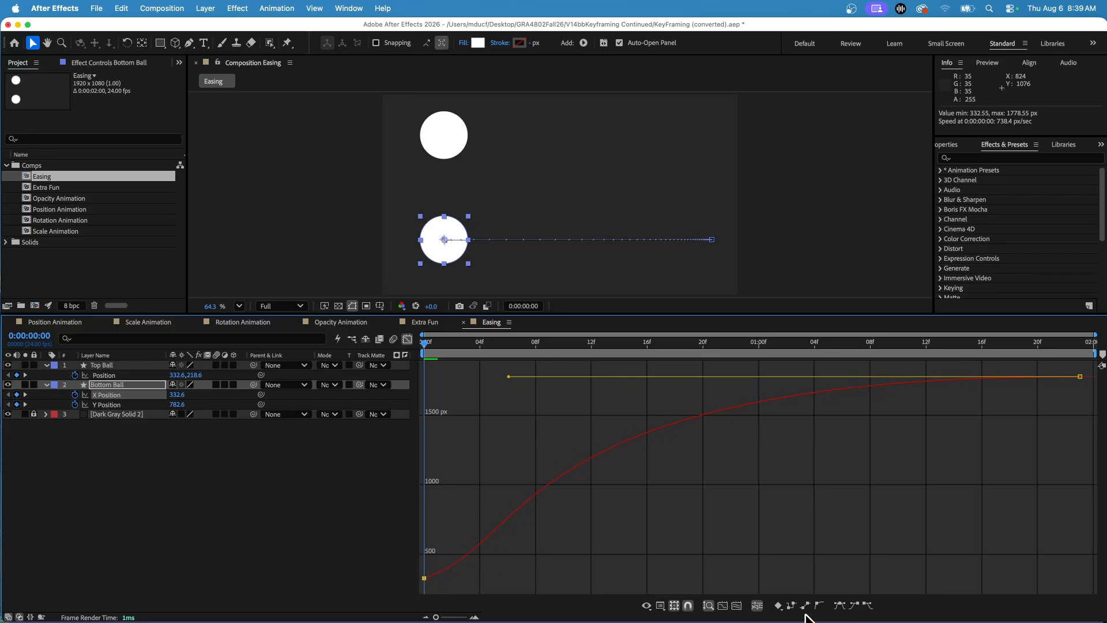
click(867, 605)
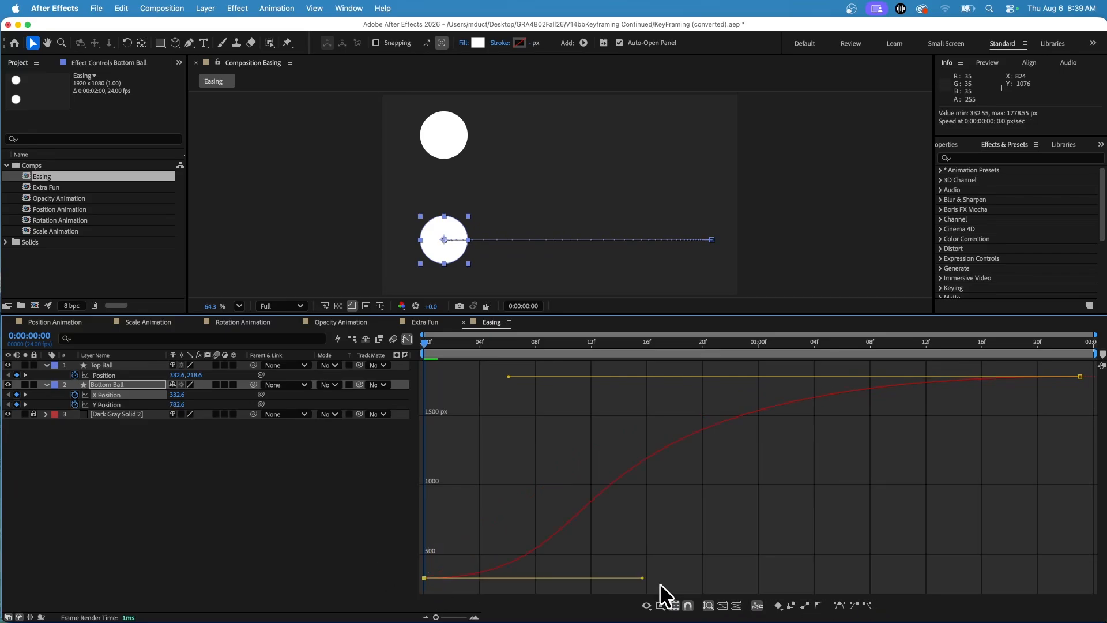
drag(642, 577, 816, 579)
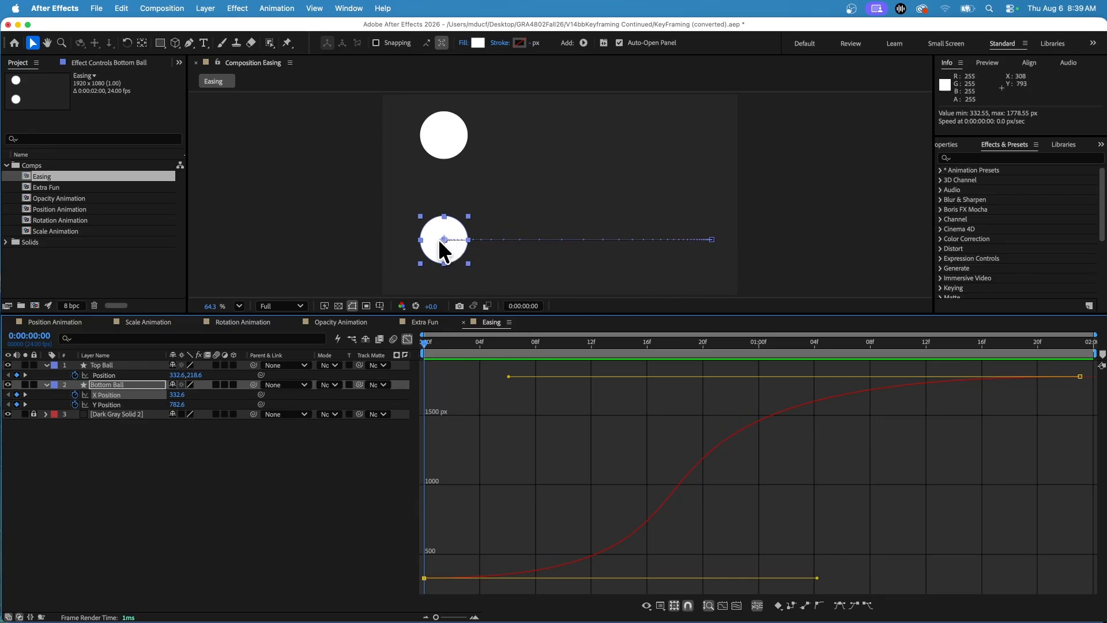
click(431, 345)
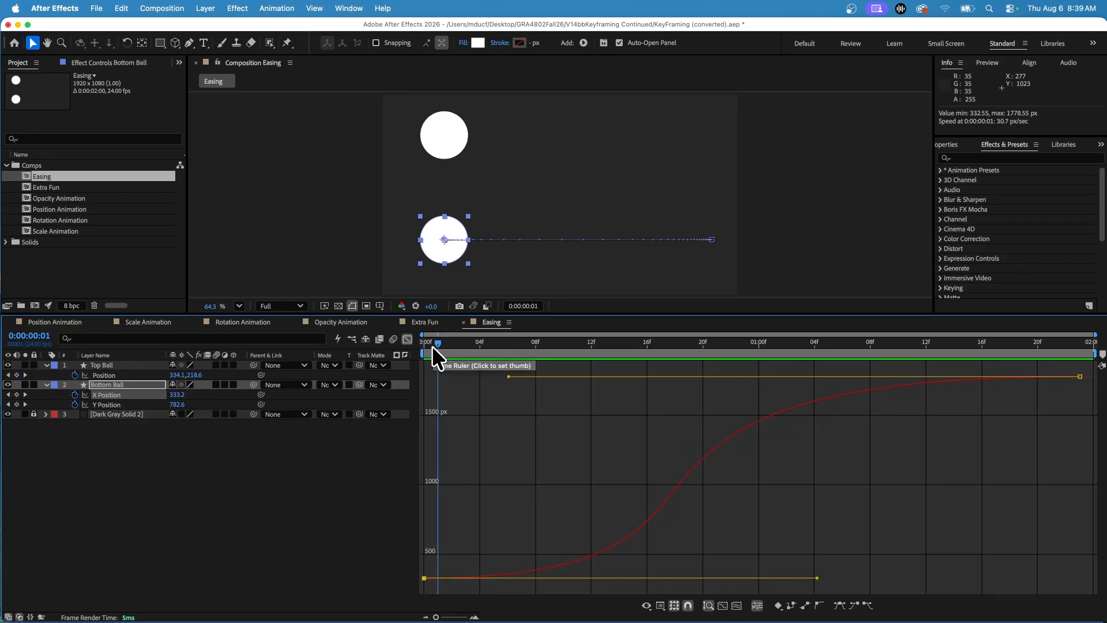
key(space)
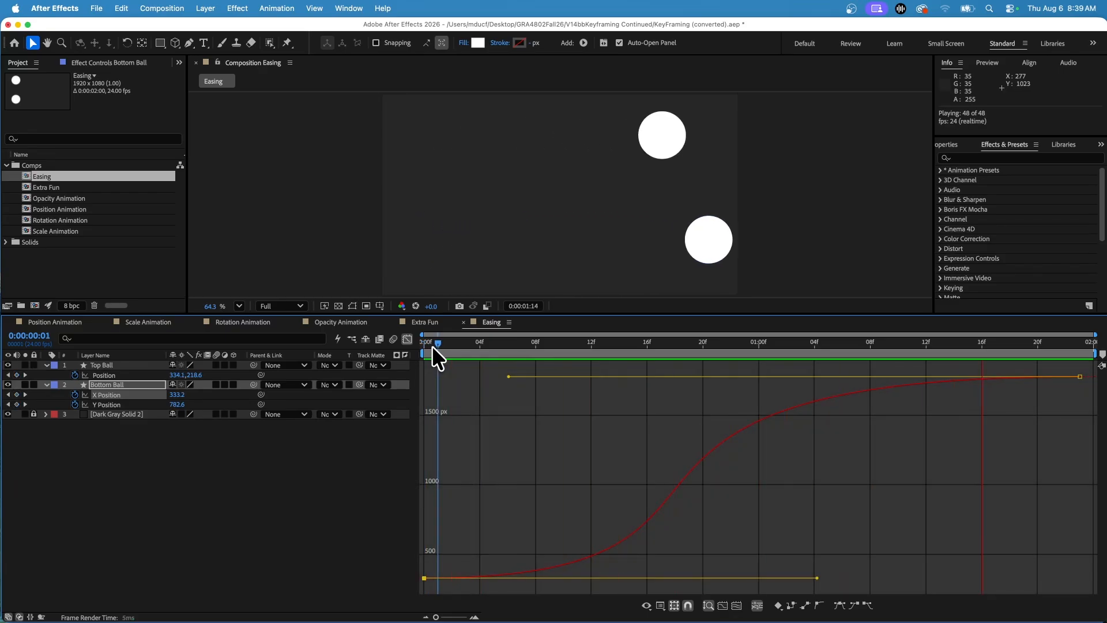
key(space)
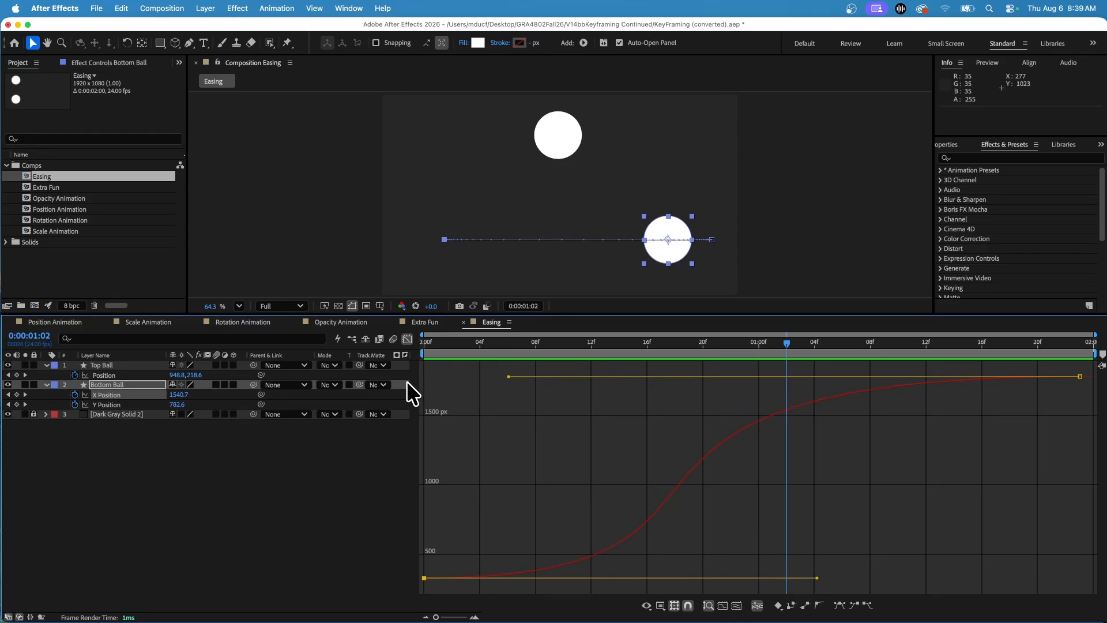
Step: In the Scale Animation composition, keyframe the Uniform SCALE layer's Scale at 0:00:00:00 and set it to 255.5% at 0:00:02:08
click(61, 319)
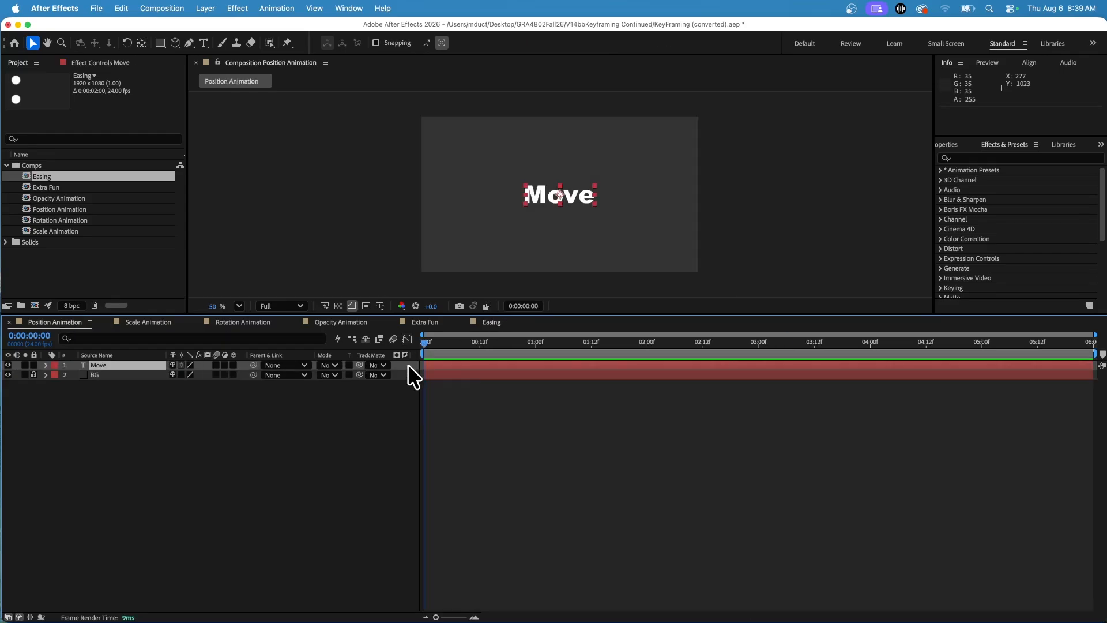
click(160, 324)
click(531, 161)
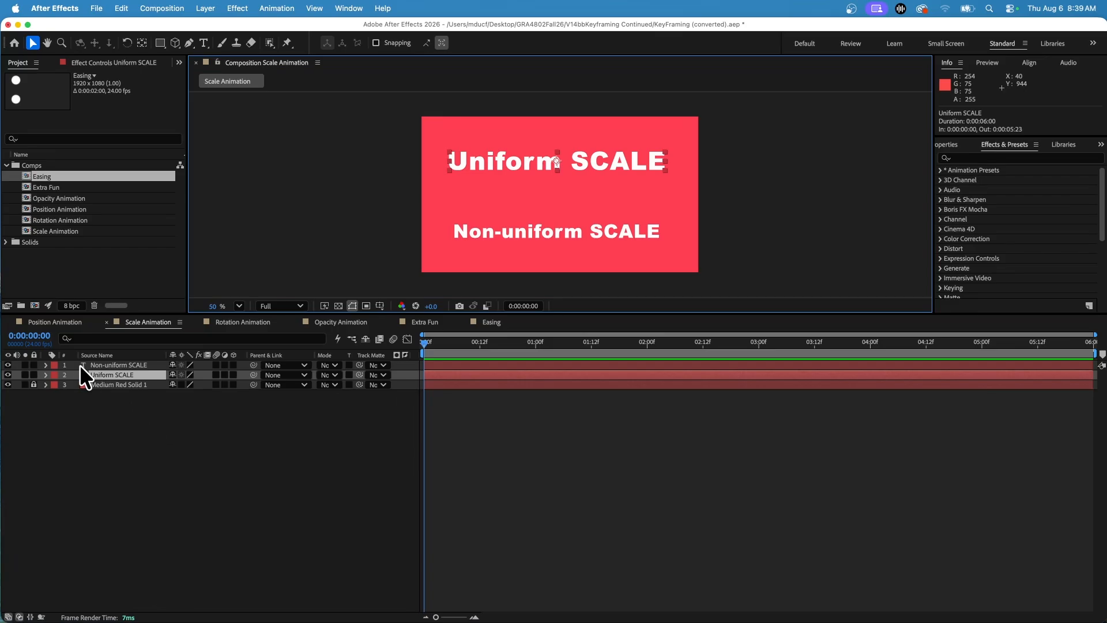
key(s)
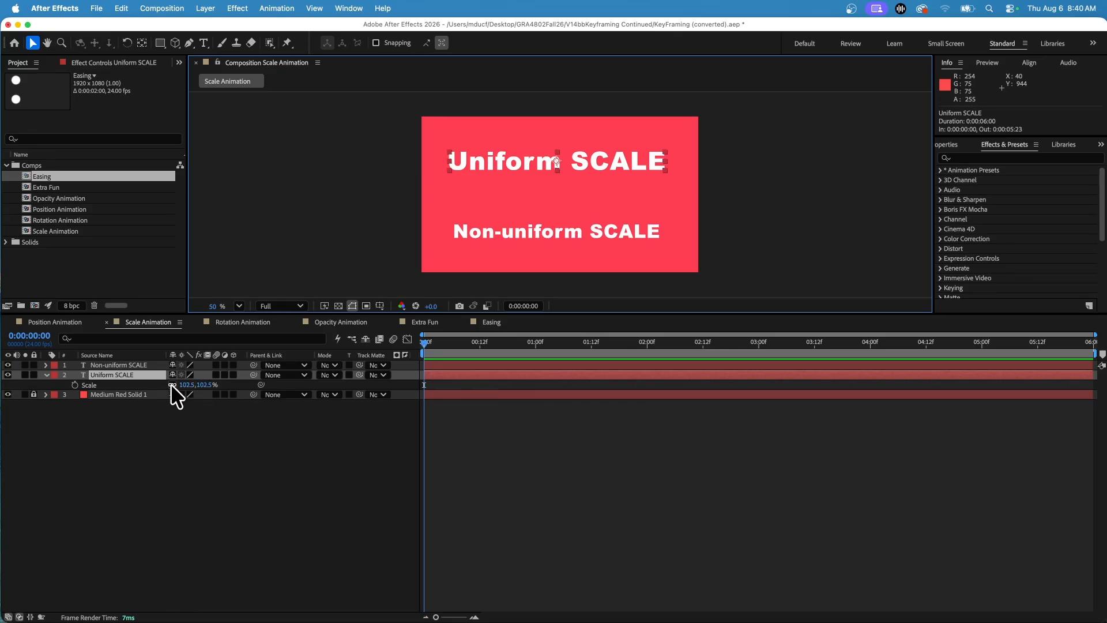
click(74, 384)
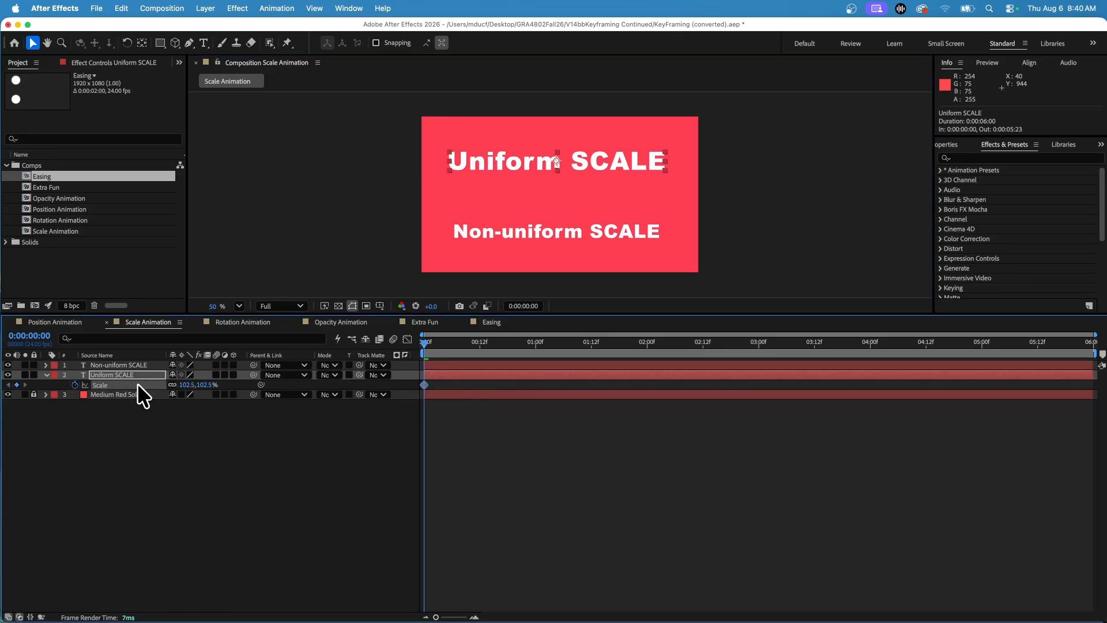
drag(573, 341, 684, 341)
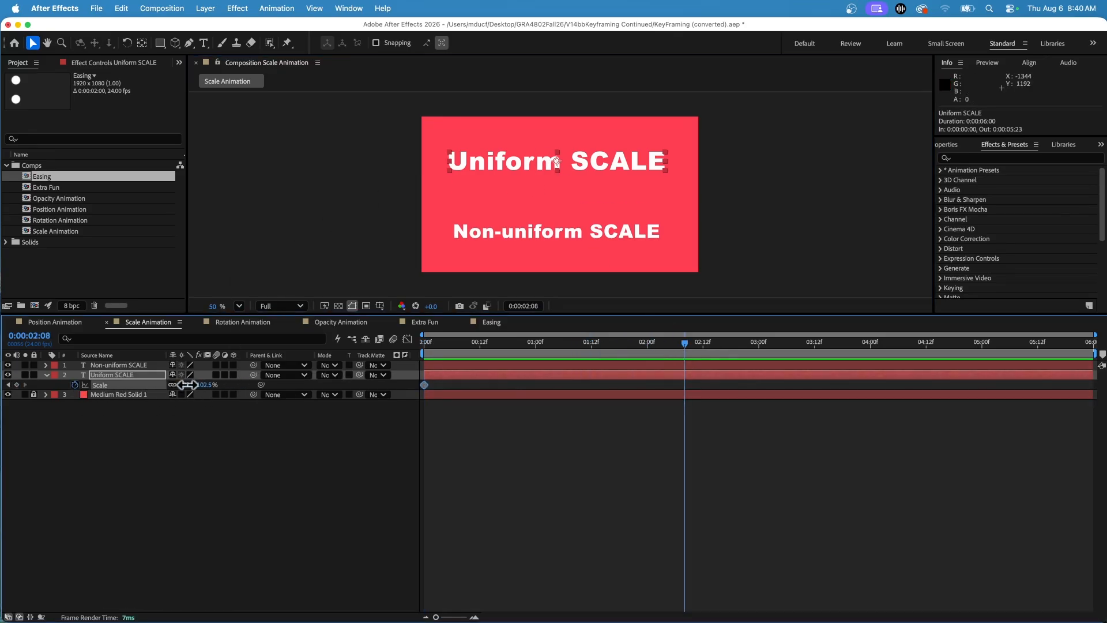
drag(187, 385, 279, 385)
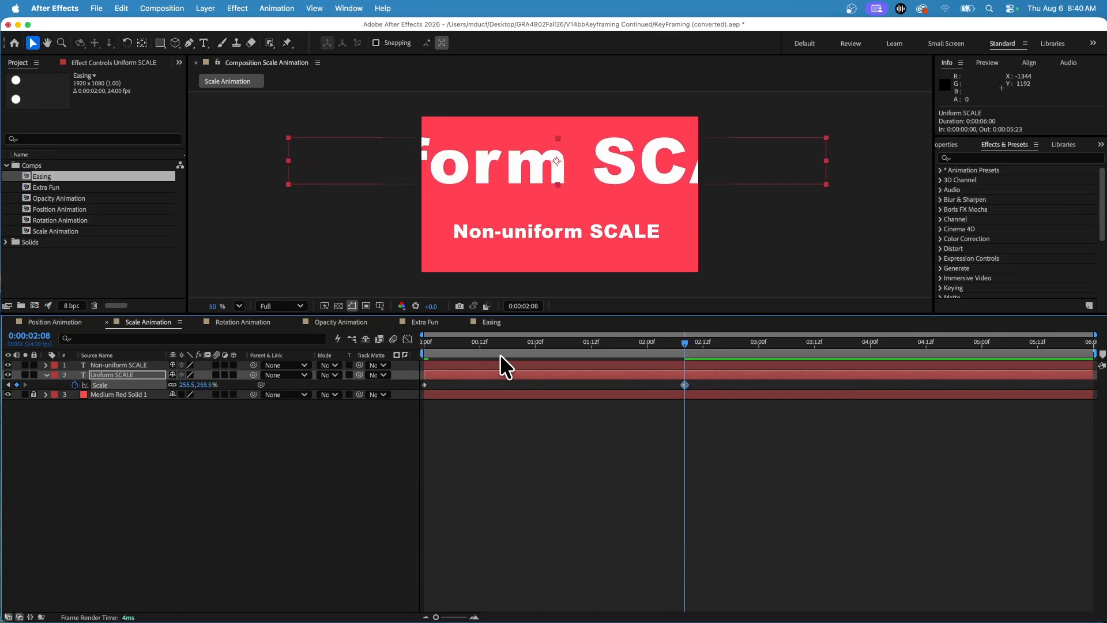
drag(502, 351, 712, 374)
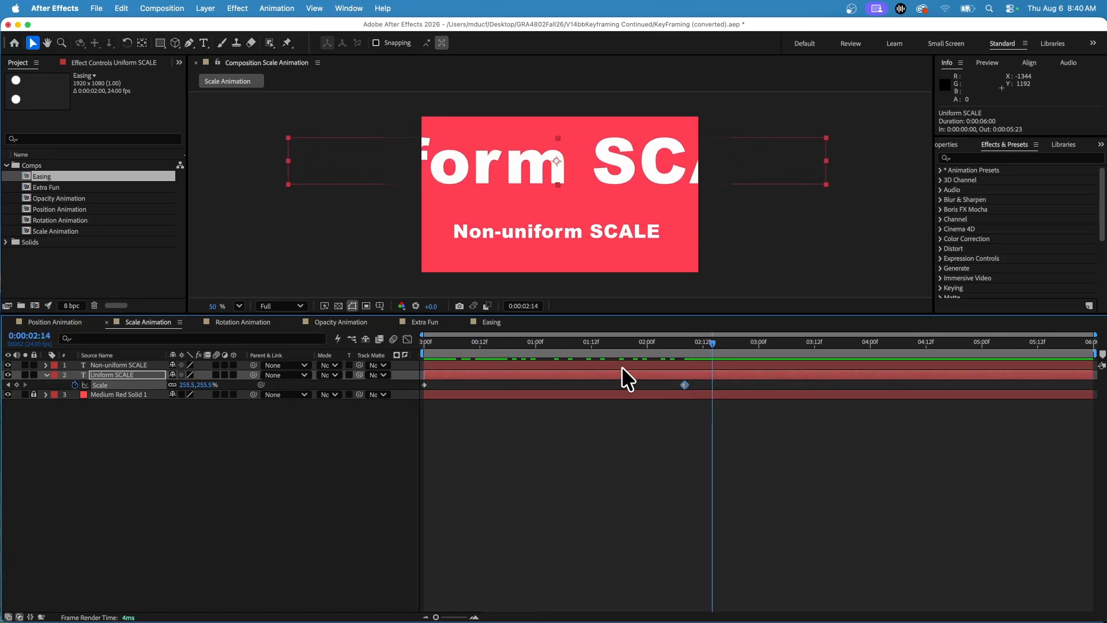
Step: Unlink the Non-uniform SCALE layer's Scale proportions, keyframe Scale at 0:00:00:05, and set its vertical scale to 313.8% at 0:00:01:19
click(111, 364)
key(s)
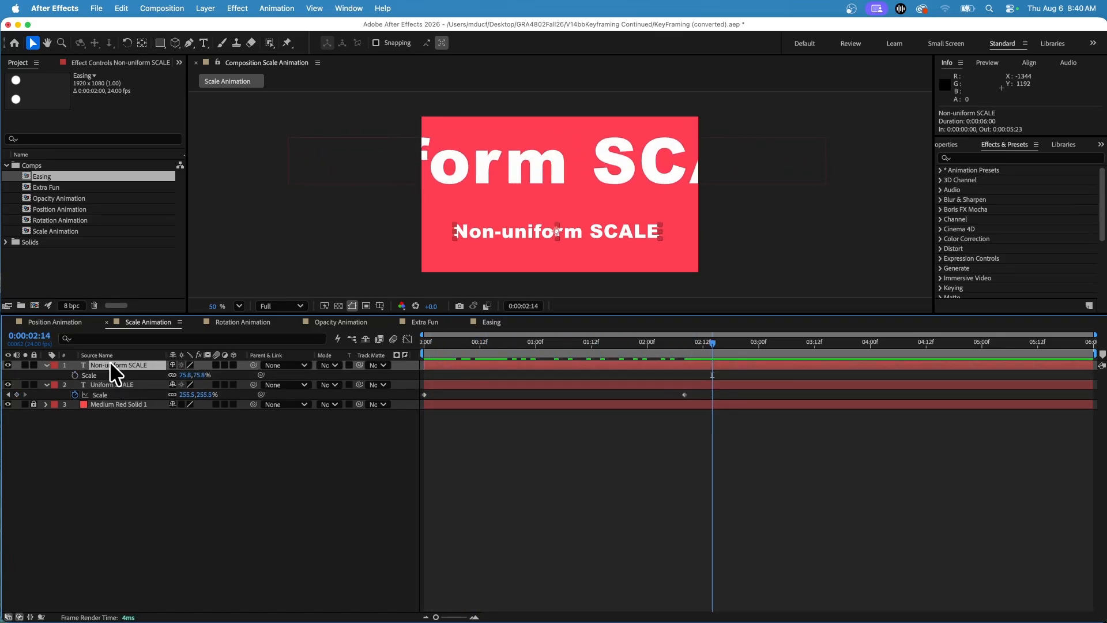
click(171, 375)
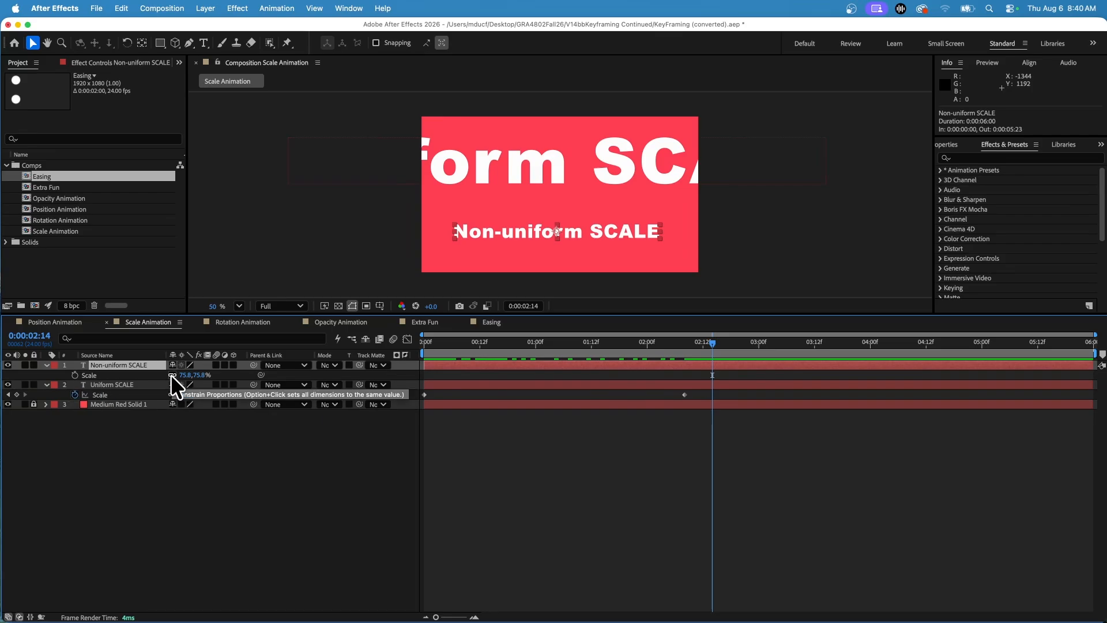
click(446, 342)
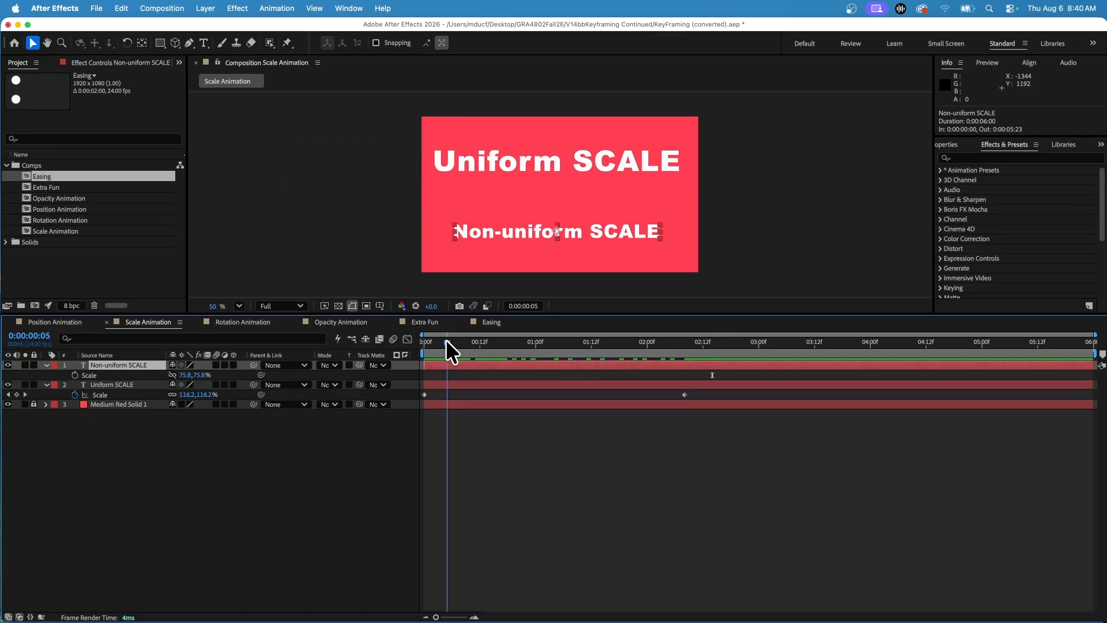
click(74, 375)
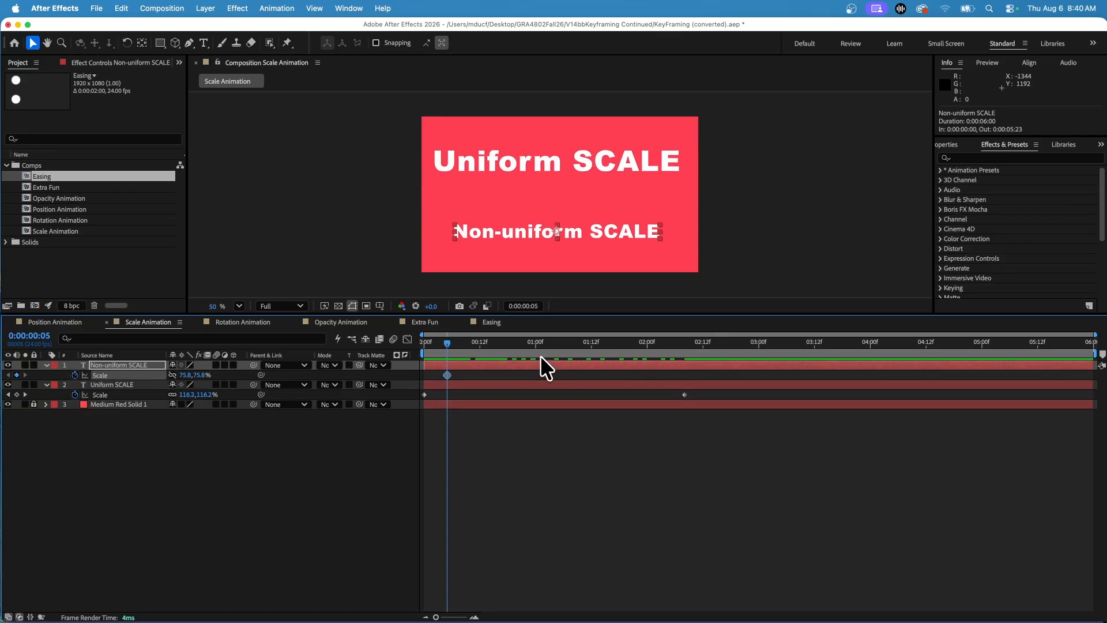
drag(570, 343, 624, 342)
drag(201, 376, 346, 383)
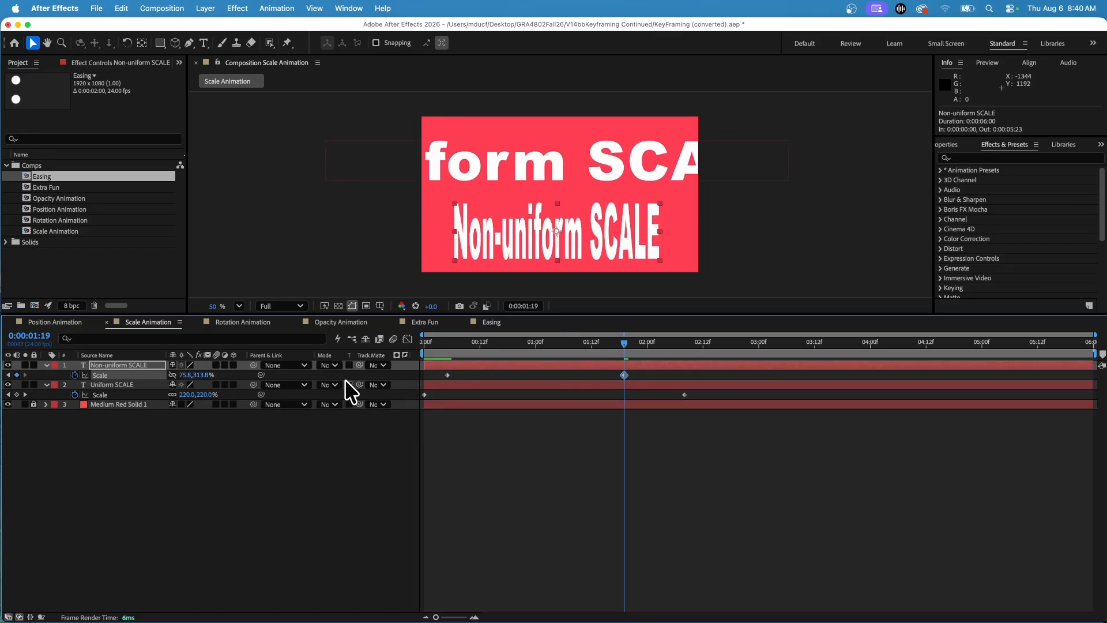
Step: Apply Easy Ease to all Scale keyframes on both text layers and preview the animation
drag(576, 353, 683, 396)
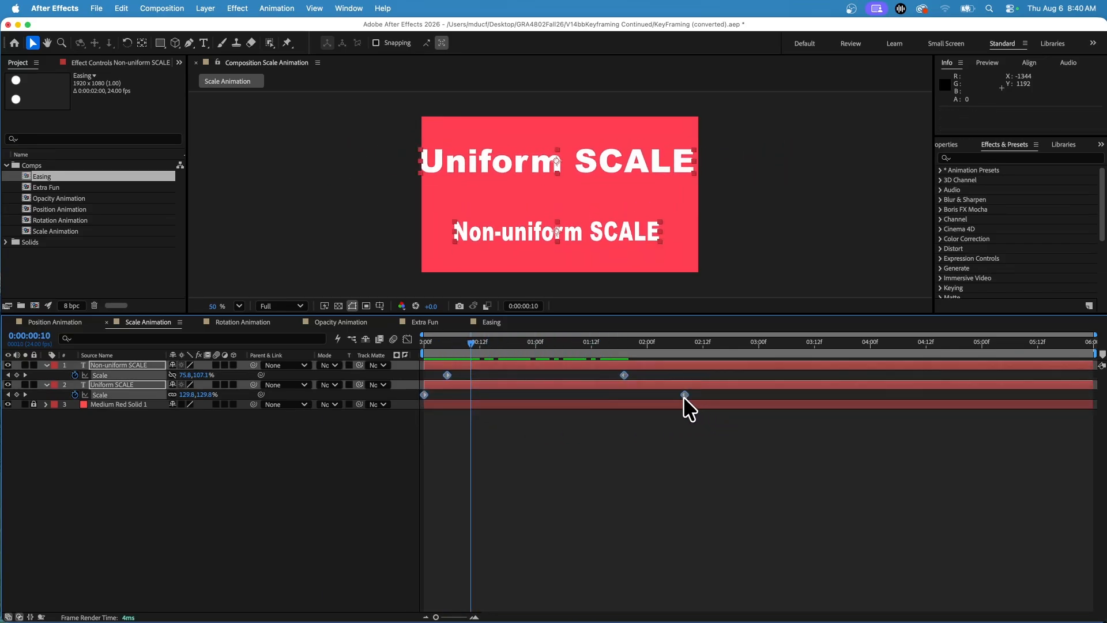
right_click(682, 392)
mouse_move(763, 589)
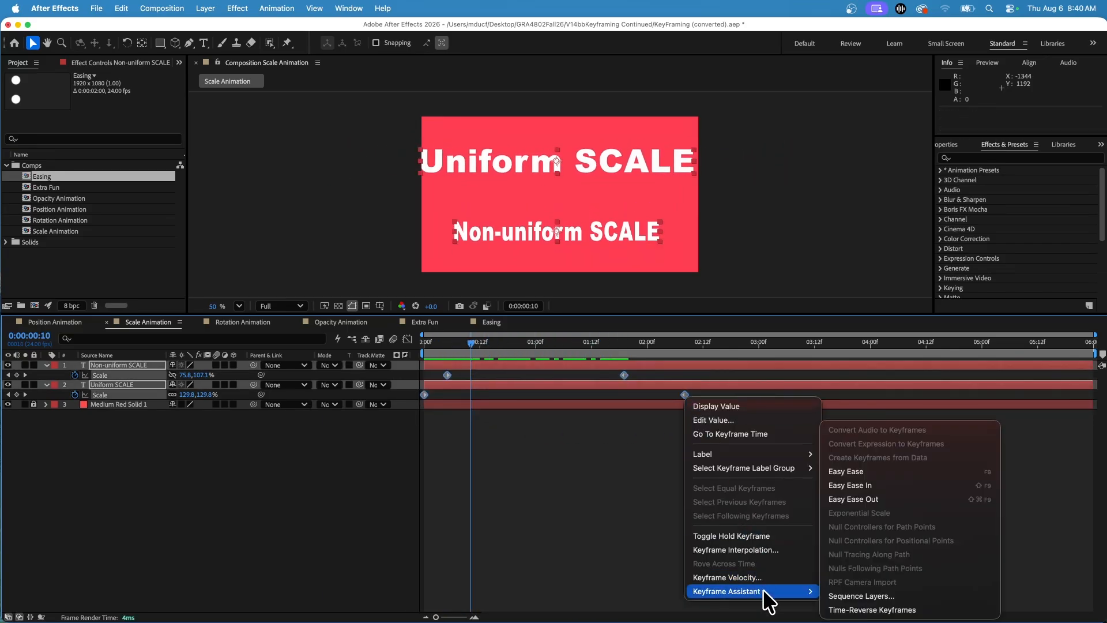
click(842, 471)
click(426, 342)
key(space)
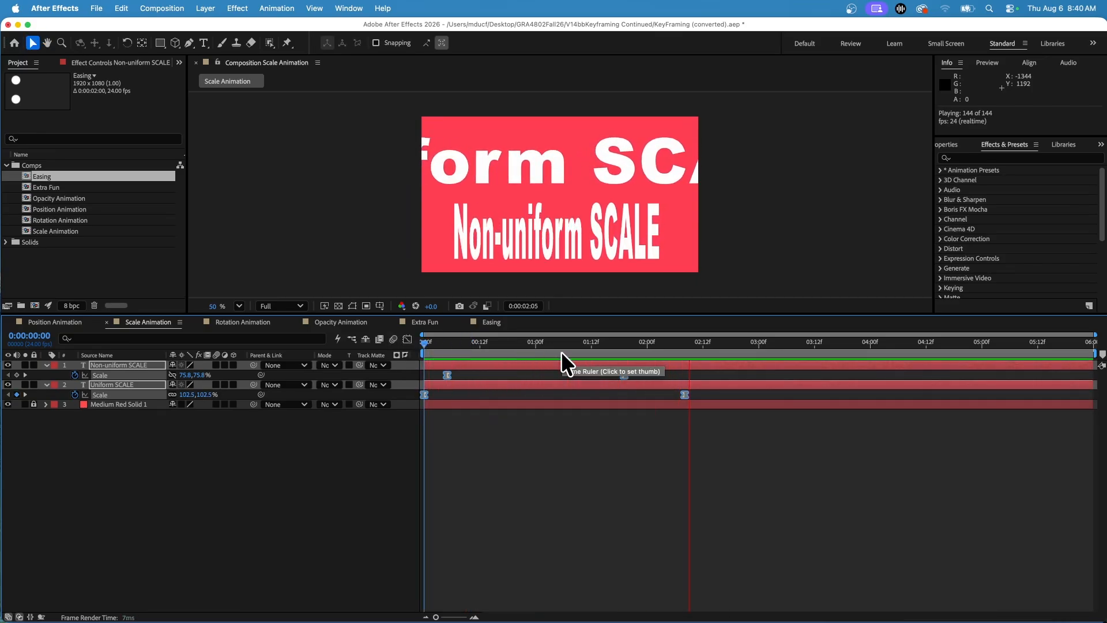
key(space)
click(556, 464)
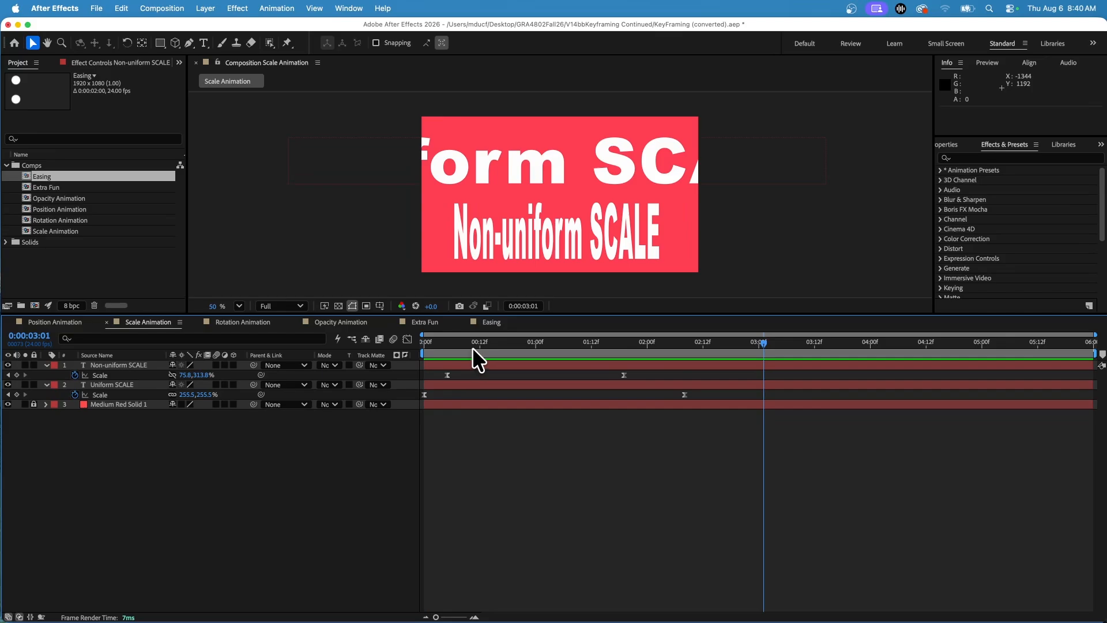
Step: Copy the Non-uniform SCALE layer's two Scale keyframes and paste them at 0:00:01:19 and again at 0:00:03:16
click(442, 343)
drag(443, 371, 638, 376)
key(super+c)
click(622, 342)
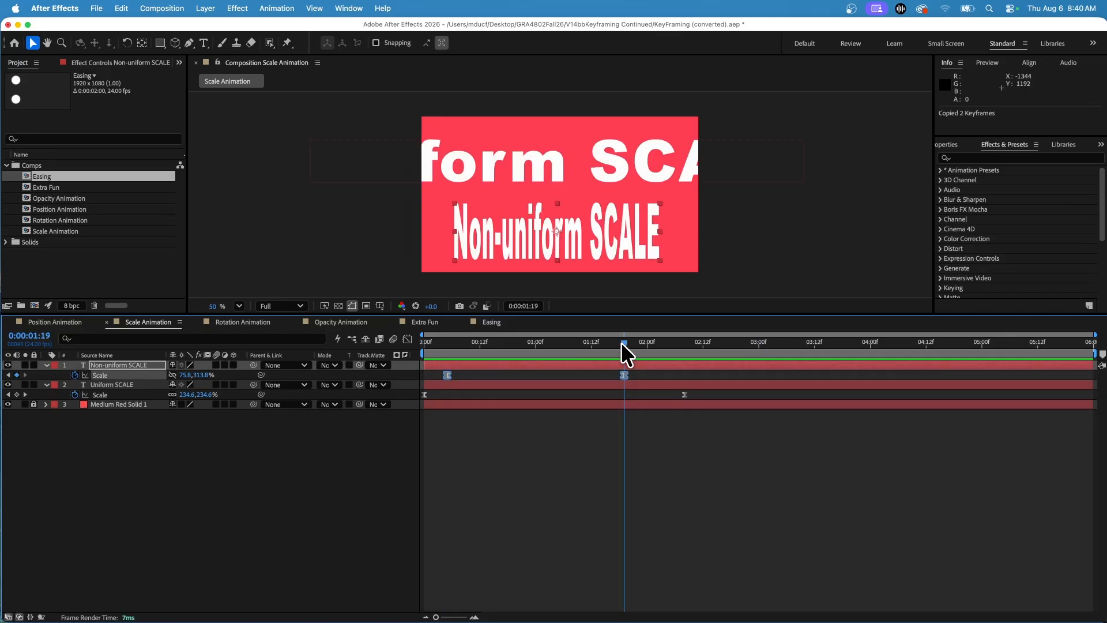
key(super+v)
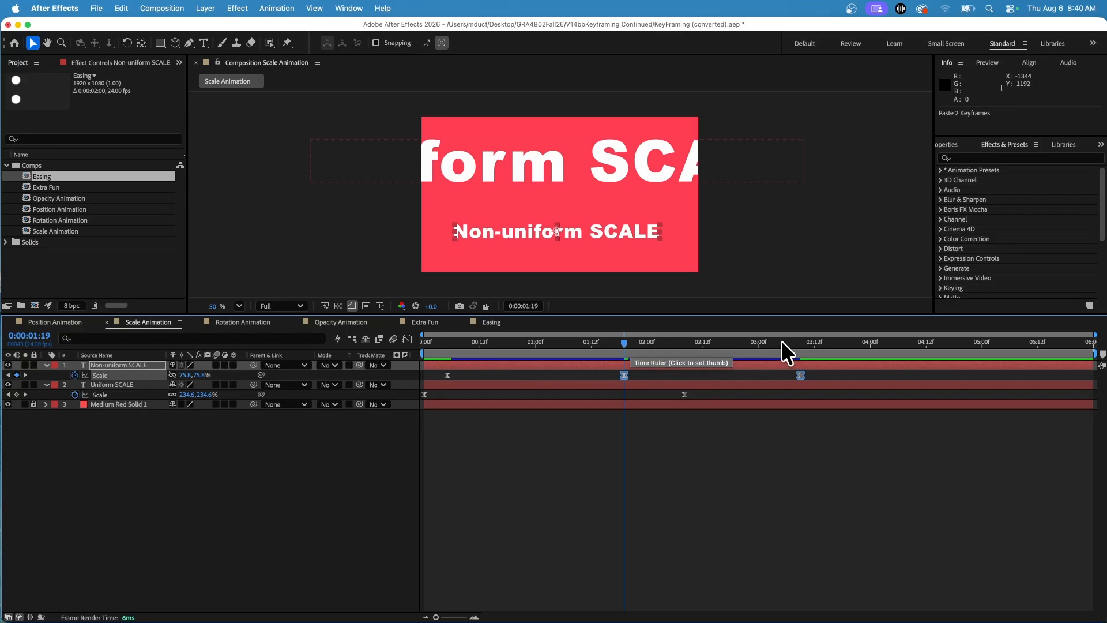
click(656, 343)
click(832, 341)
key(super+v)
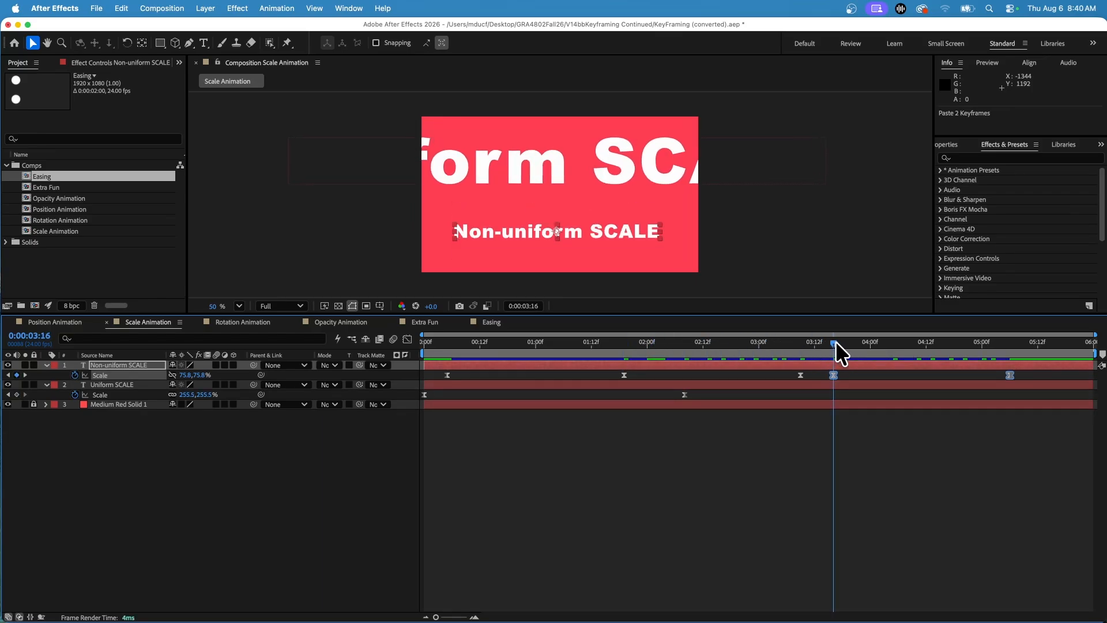
drag(835, 341, 499, 340)
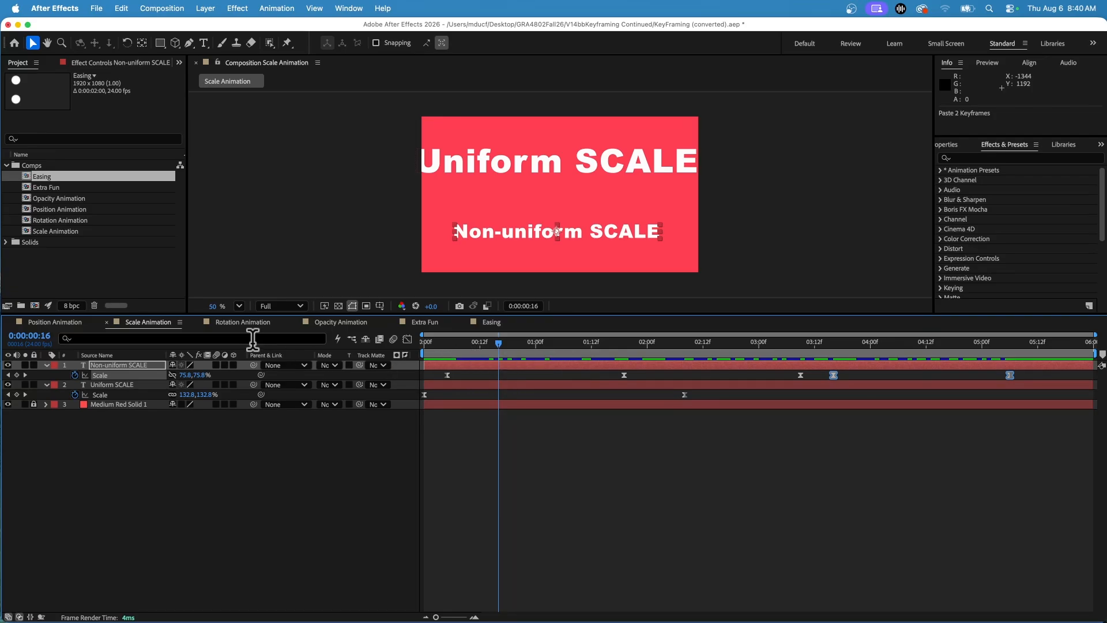
Step: In the Rotation Animation composition, keyframe the Clockwise layer's Rotation at 0:00:00:00 and set it to 5 full turns at 0:00:05:23
click(230, 322)
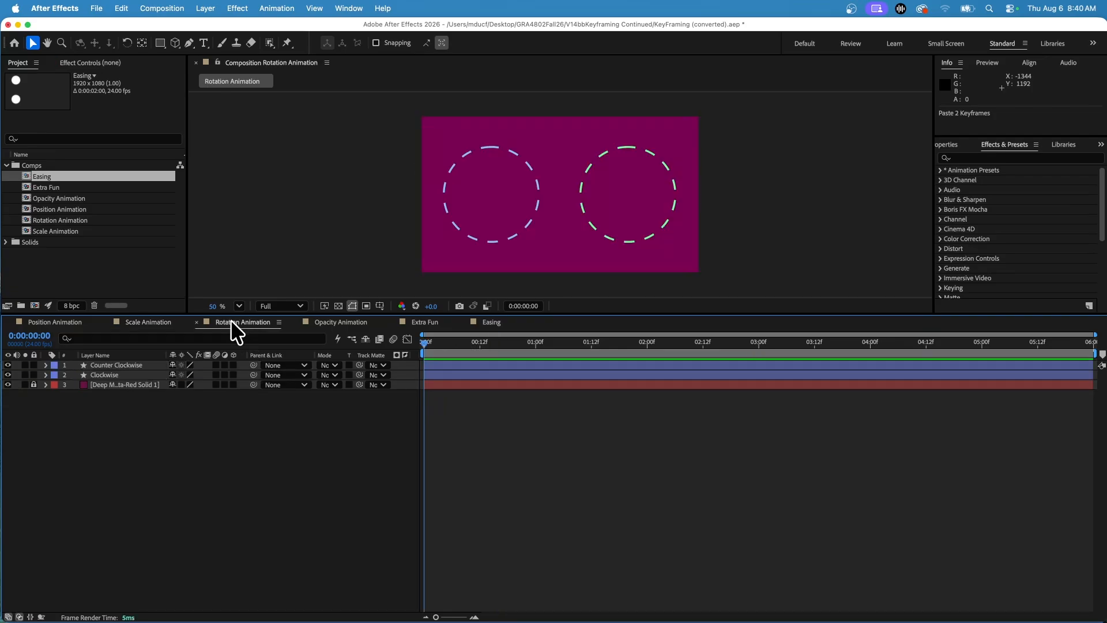
click(103, 375)
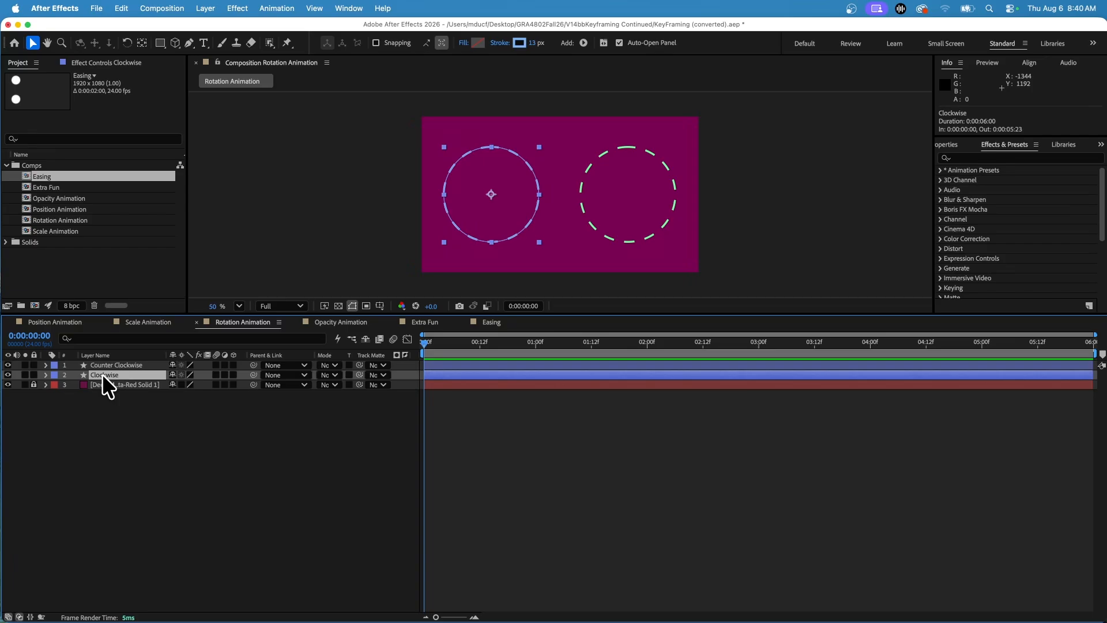
key(r)
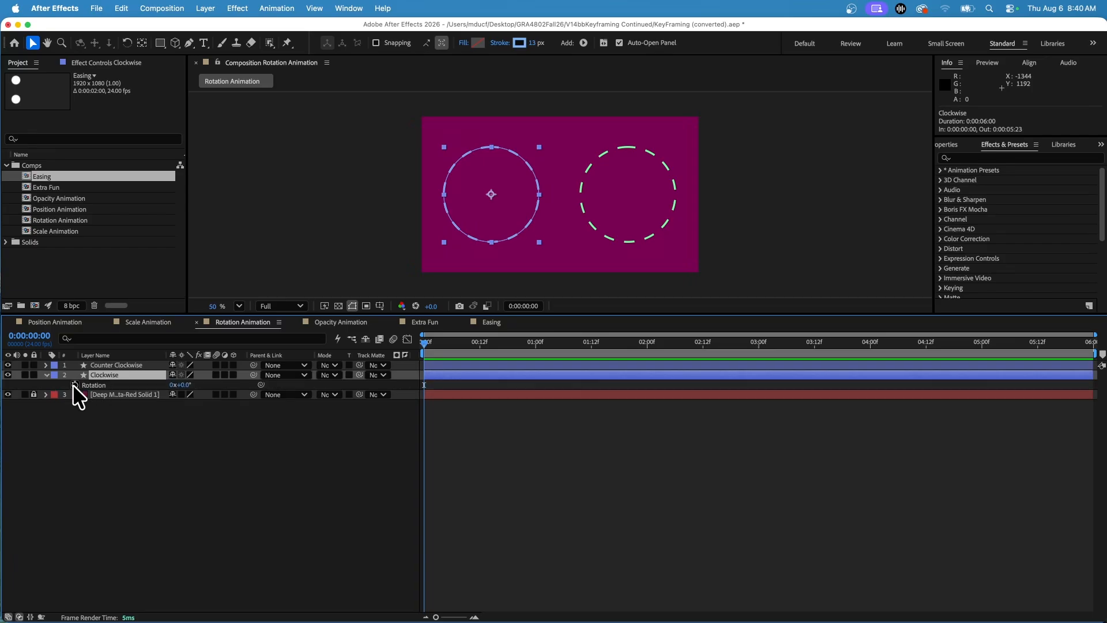
click(74, 384)
drag(502, 345, 777, 345)
drag(833, 367, 1089, 371)
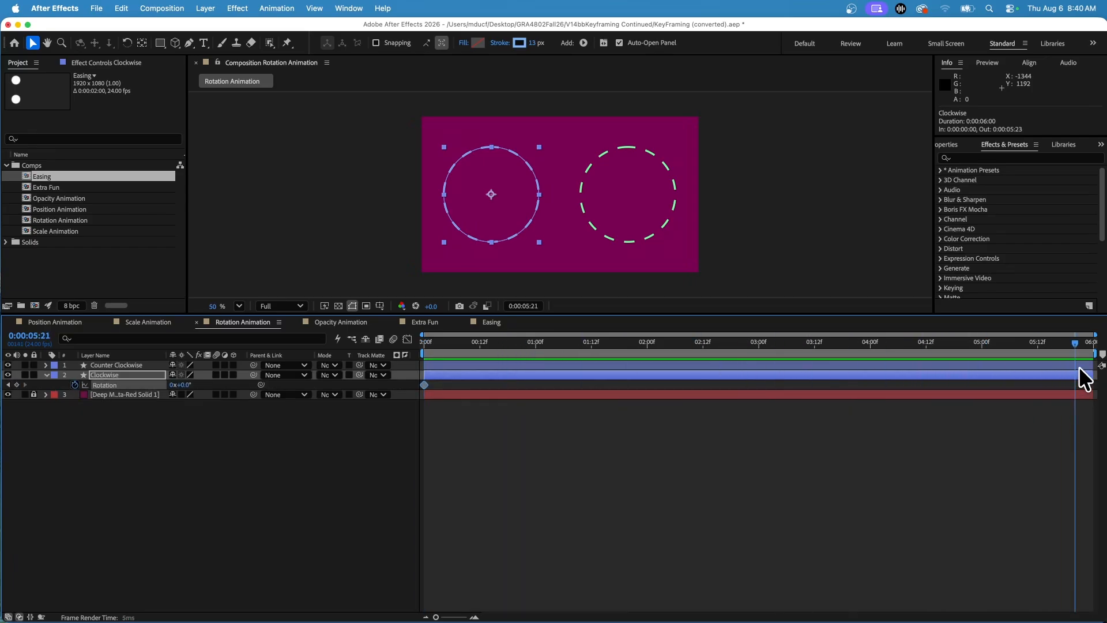
click(173, 385)
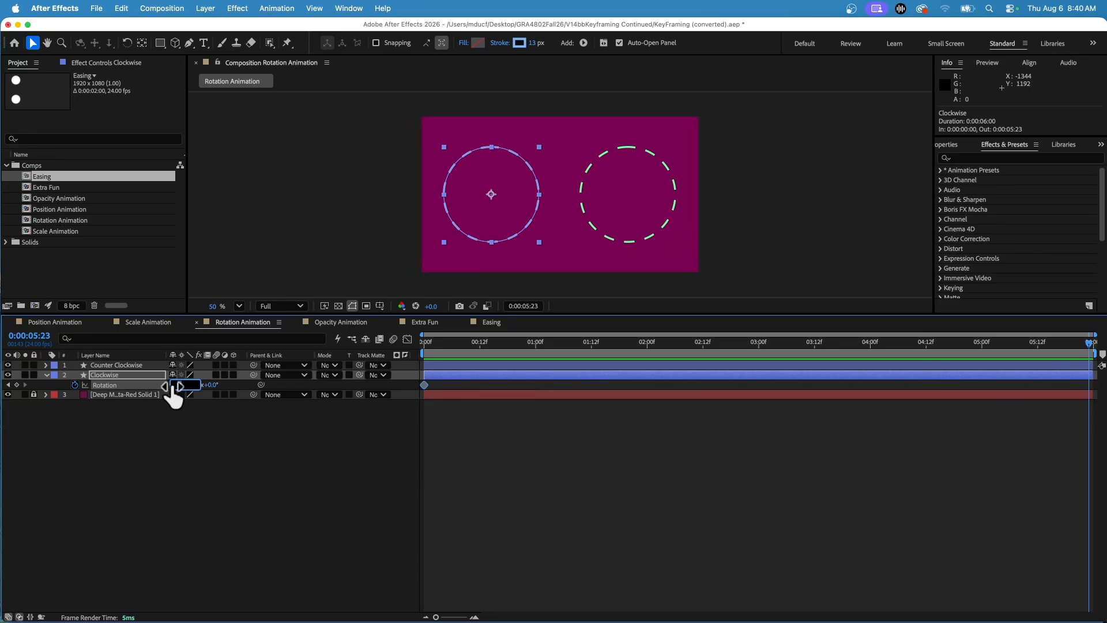
text(5)
click(188, 430)
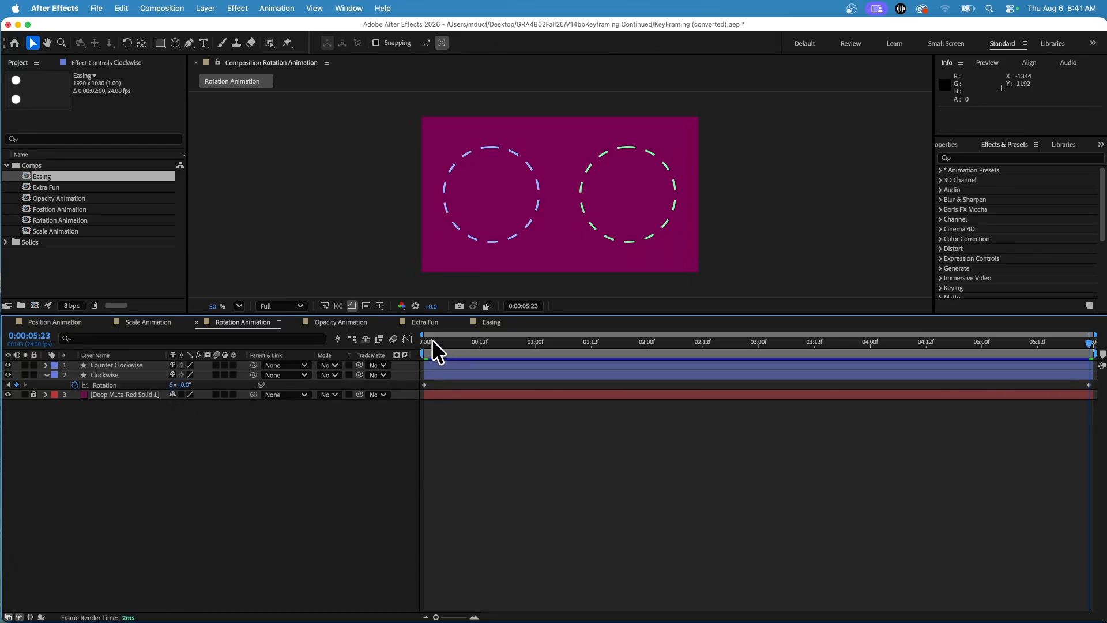
drag(433, 341, 529, 343)
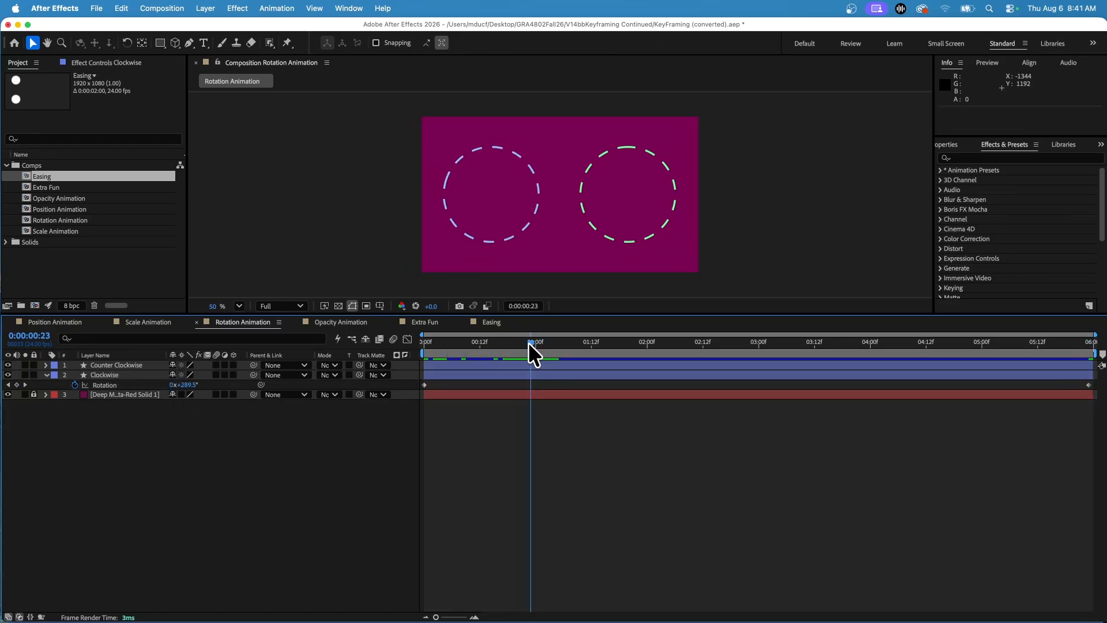
Step: Keyframe the Counter Clockwise layer's Rotation at 0:00:00:00 and set it to -5 full turns at 0:00:05:23
click(101, 384)
click(114, 365)
key(r)
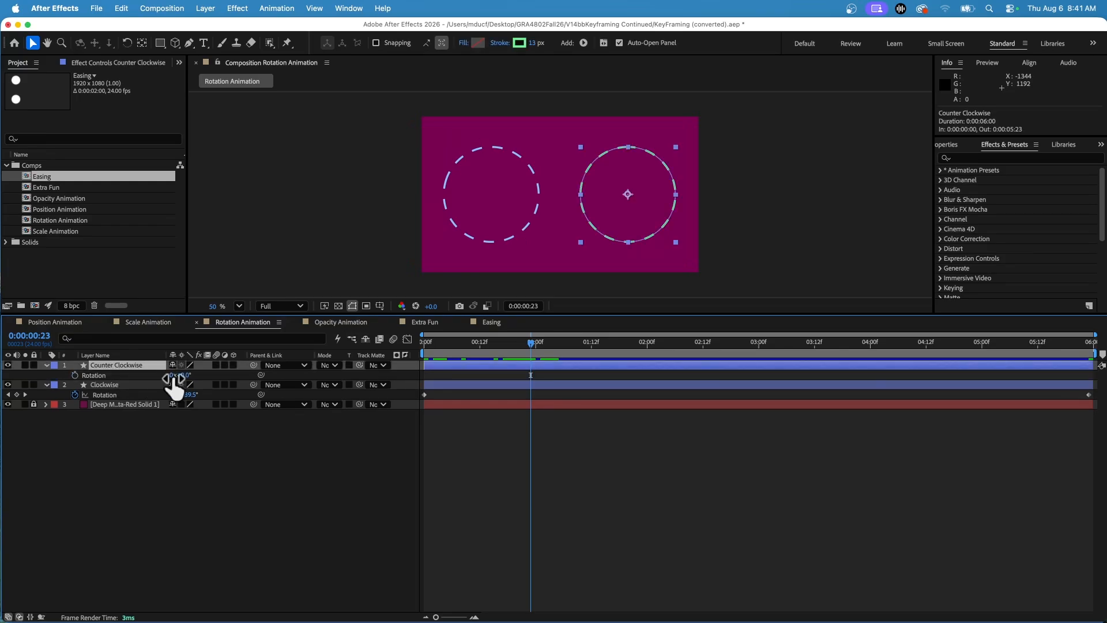
drag(451, 344, 988, 353)
click(75, 375)
key(End)
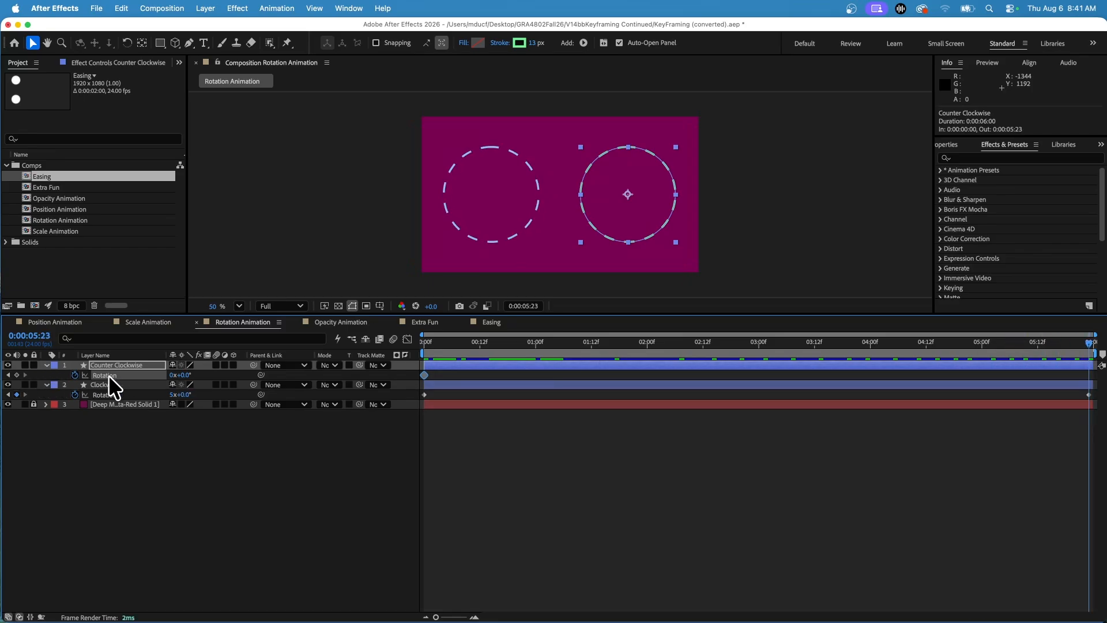
click(170, 374)
text(-5)
key(Return)
Step: Scrub and play the Rotation Animation composition to check both dashed circles spinning in opposite directions
drag(485, 348, 573, 342)
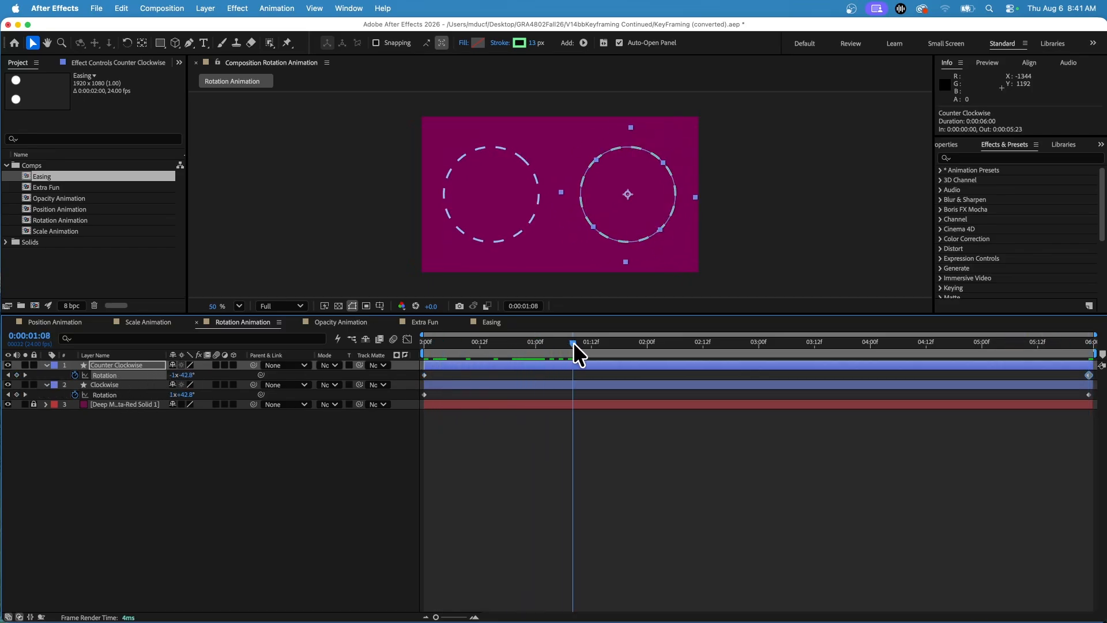
click(486, 281)
key(space)
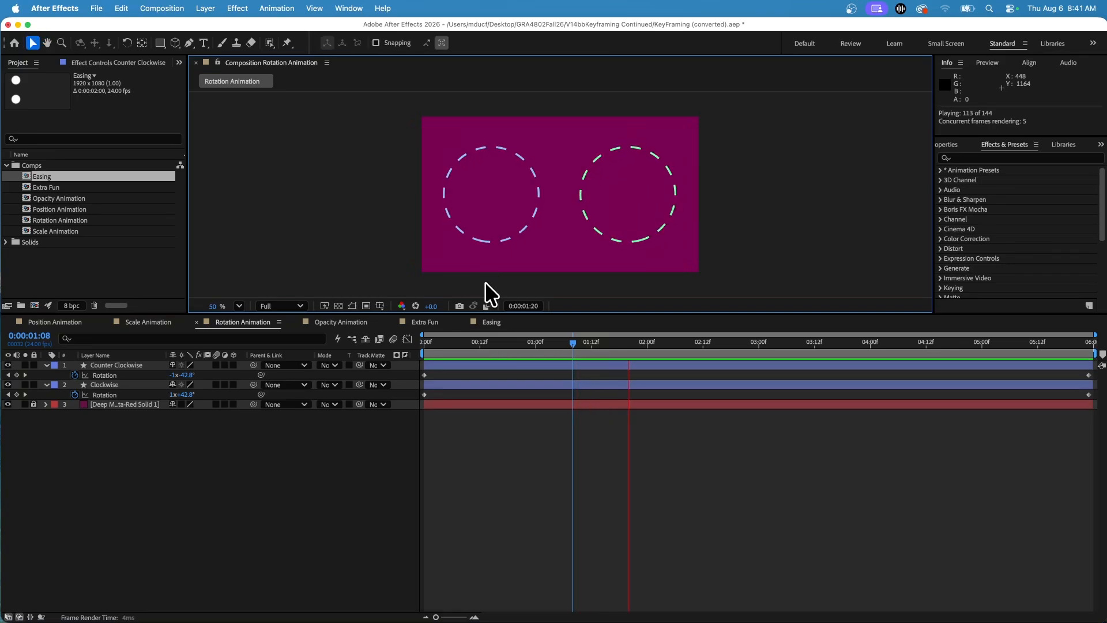
key(space)
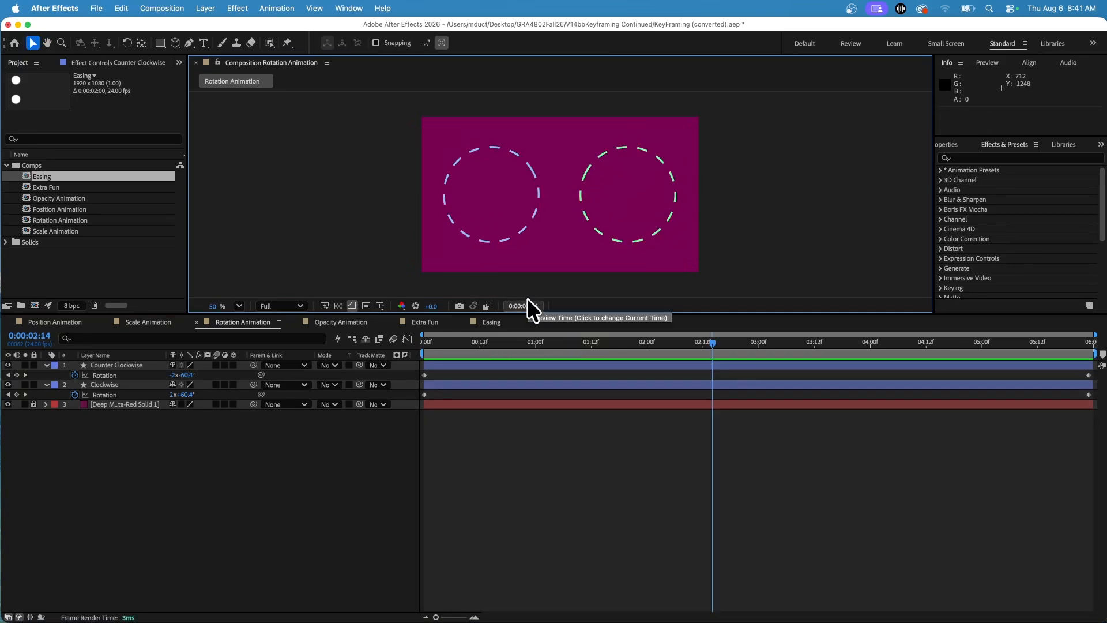
click(219, 386)
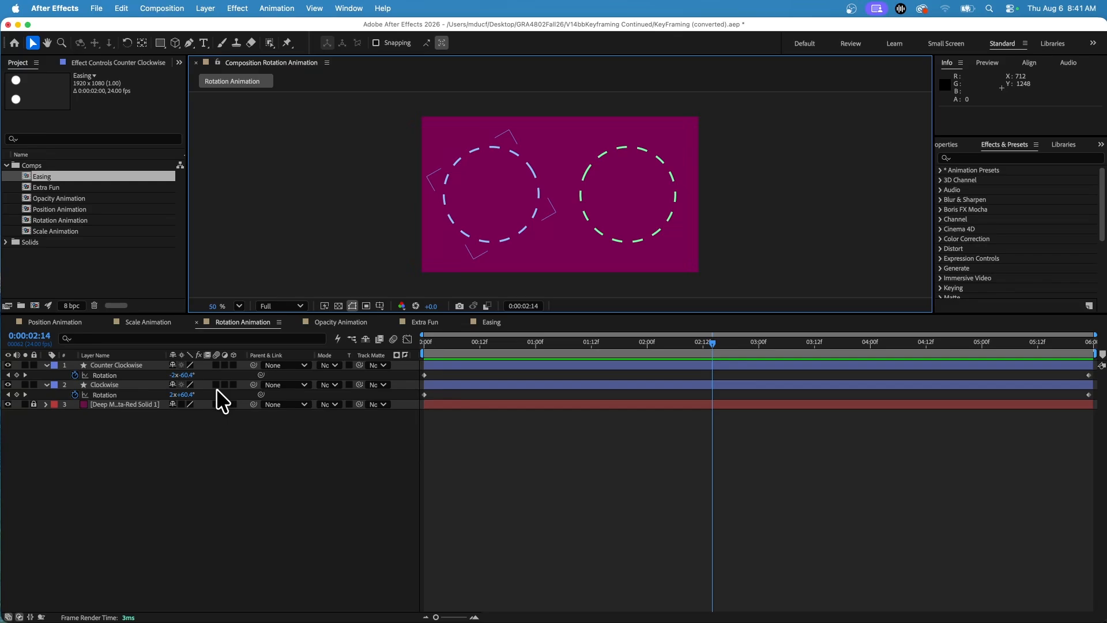
Step: In the Opacity Animation composition, keyframe the Invisible layer's Opacity at 0:00:00:00 and set it to 0% at 0:00:05:23
click(334, 323)
click(106, 365)
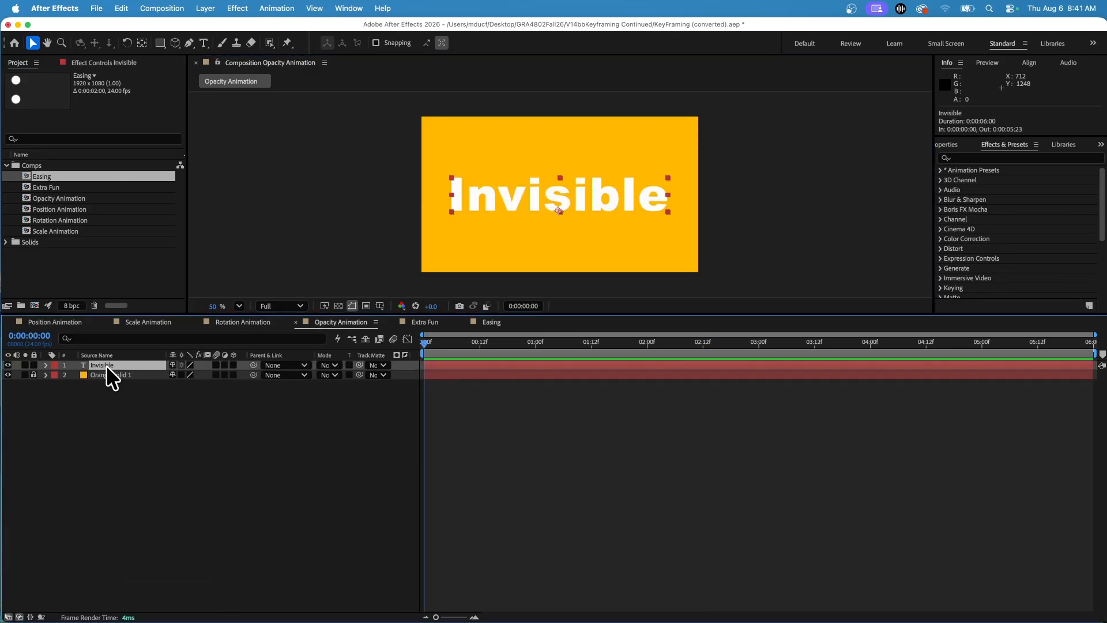
key(t)
click(75, 374)
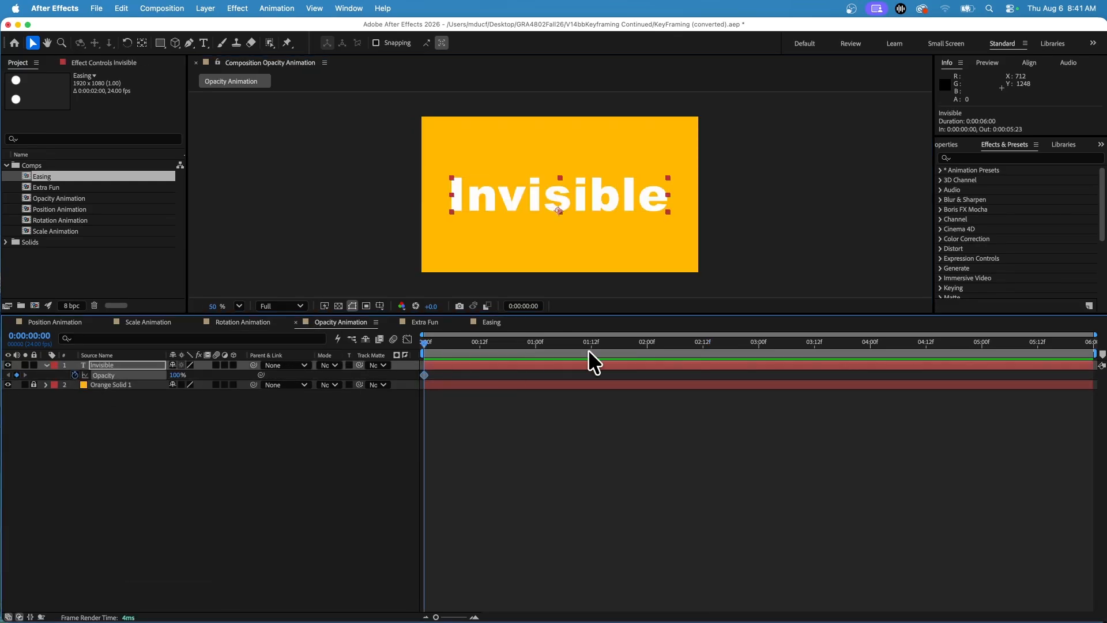
drag(587, 350, 1089, 346)
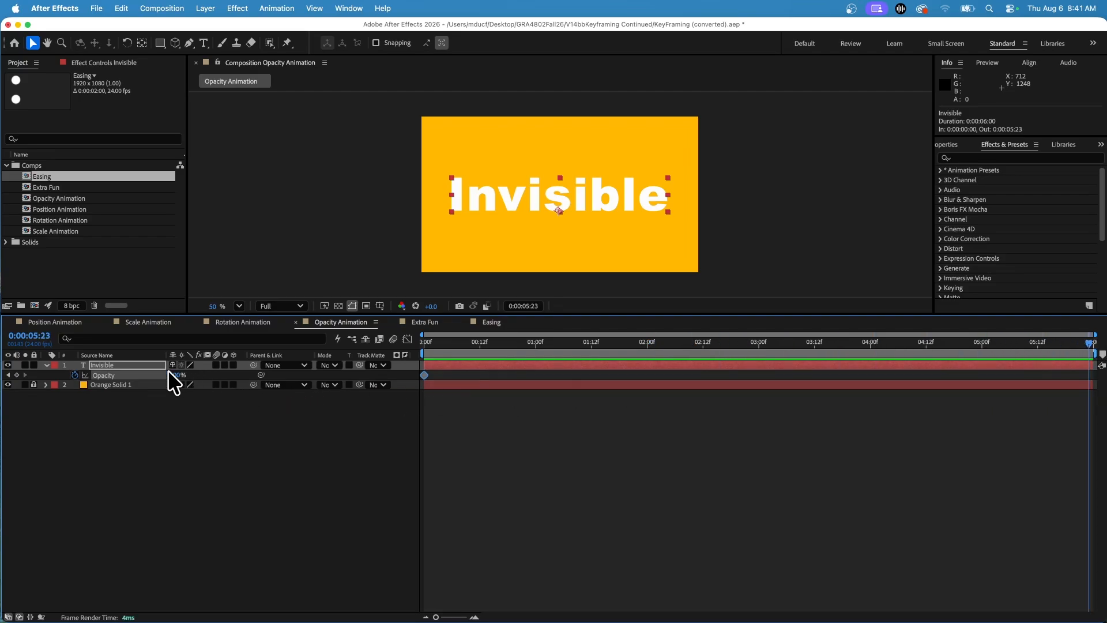
drag(173, 375, 63, 379)
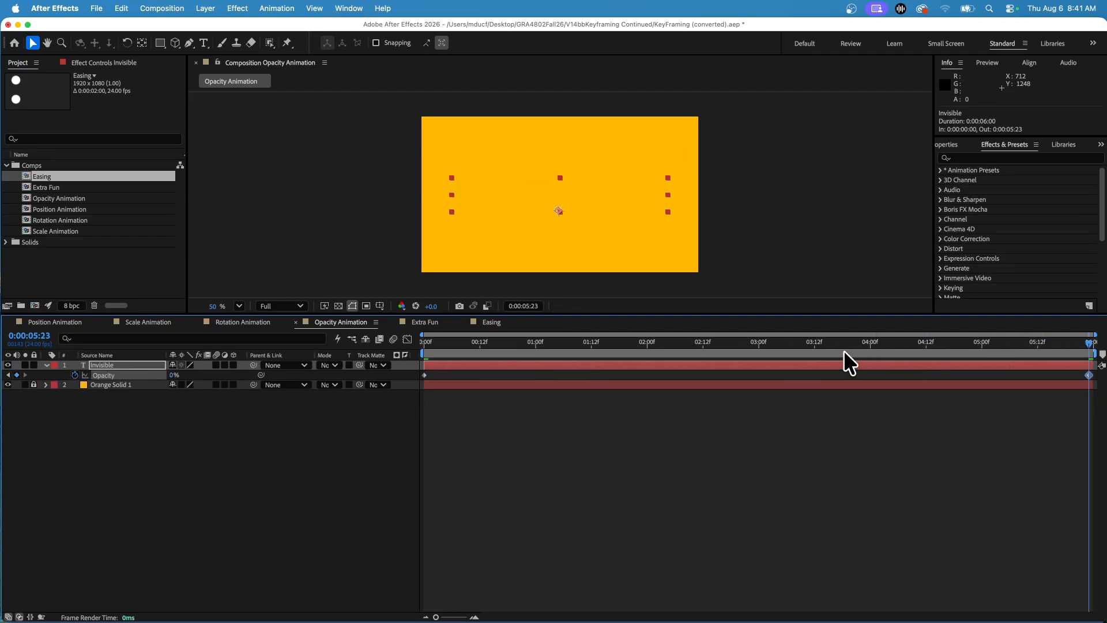
Step: Set the Invisible layer's Opacity to 100% at 0:00:02:14 and scrub back to the start to check the fade
click(712, 342)
drag(171, 378, 243, 376)
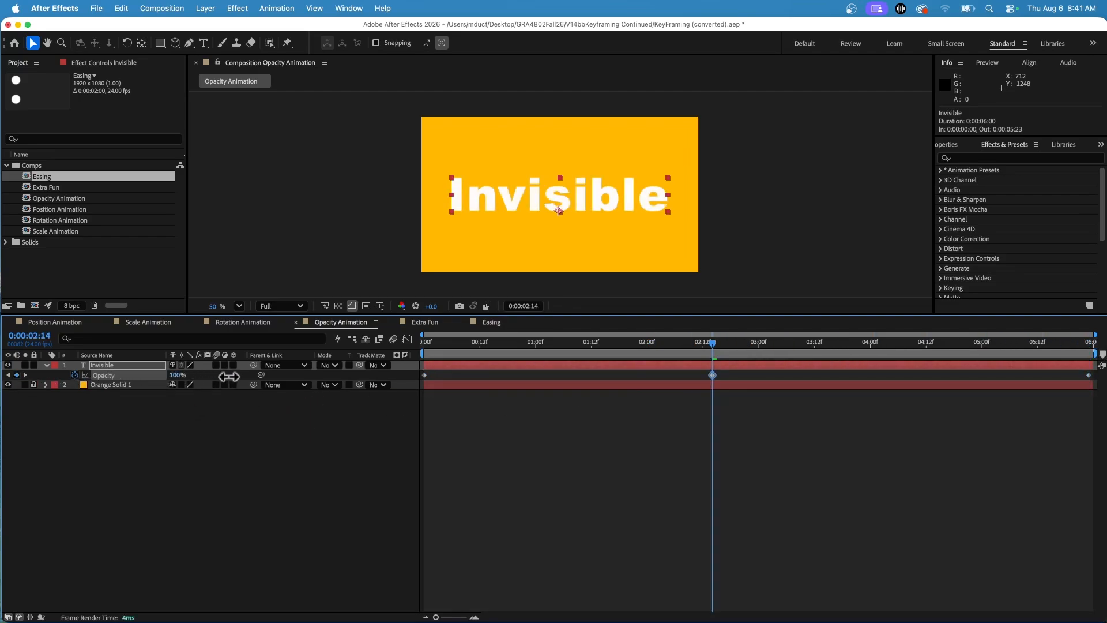
drag(530, 350, 395, 340)
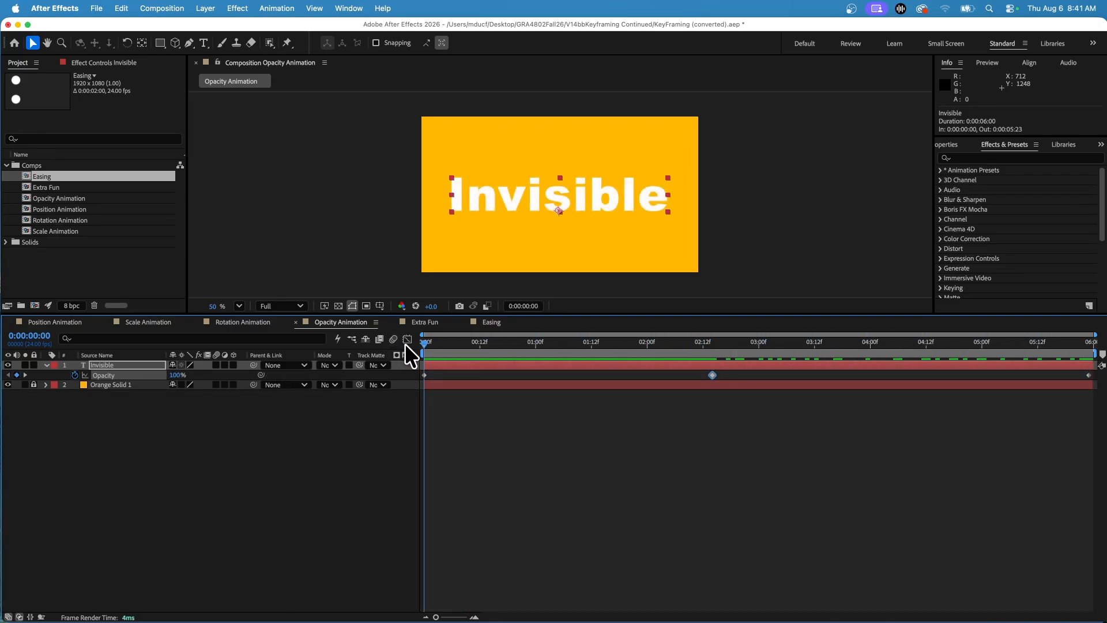
Step: Open the Extra Fun composition and examine the Path and Ball layers by hiding and showing each one
click(418, 323)
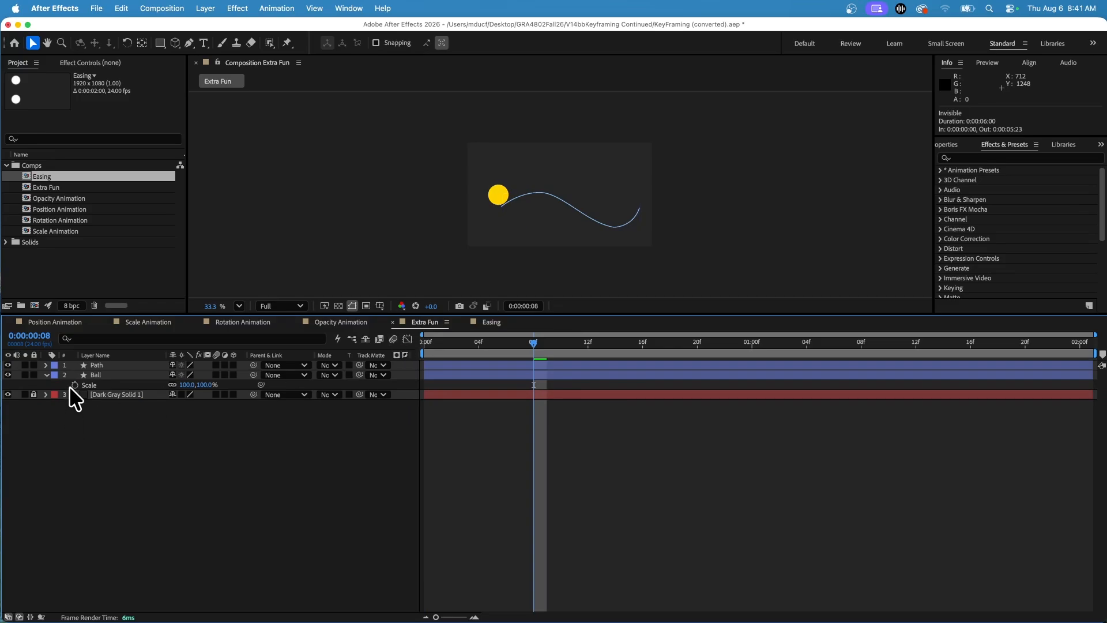
mouse_move(556, 351)
mouse_down()
mouse_move(436, 351)
mouse_move(894, 375)
mouse_move(882, 360)
mouse_move(546, 354)
mouse_up()
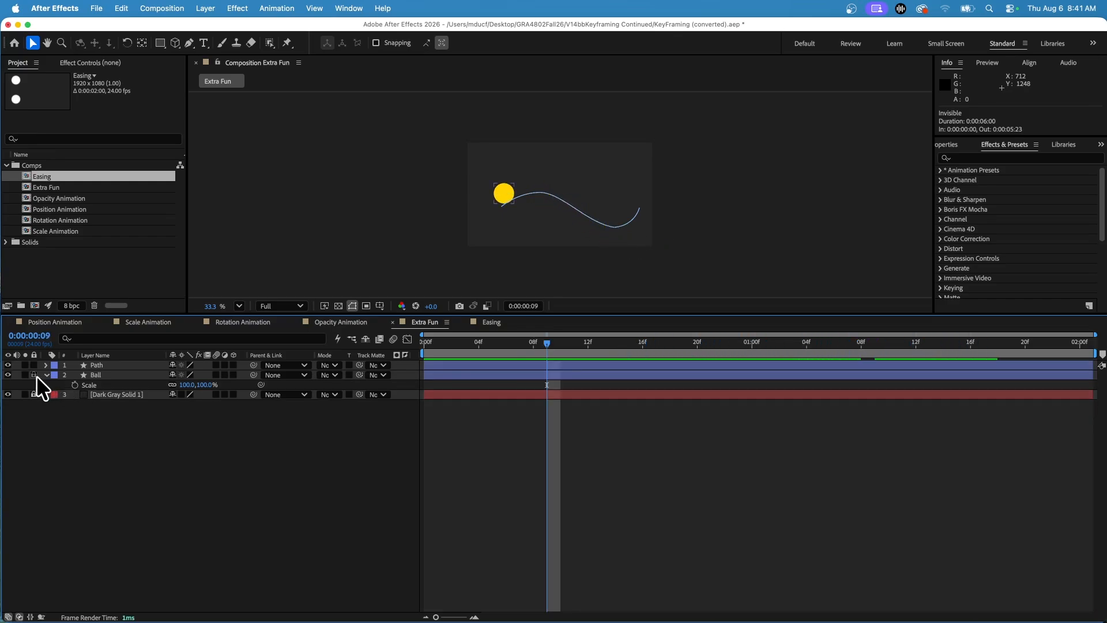
click(49, 375)
click(47, 375)
click(45, 375)
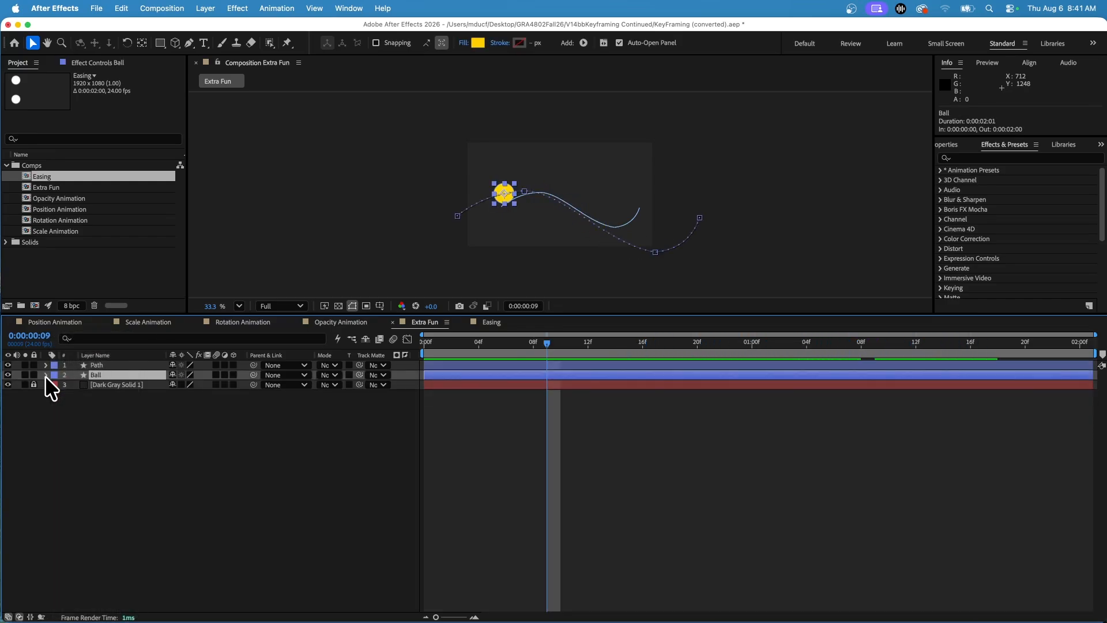
click(9, 364)
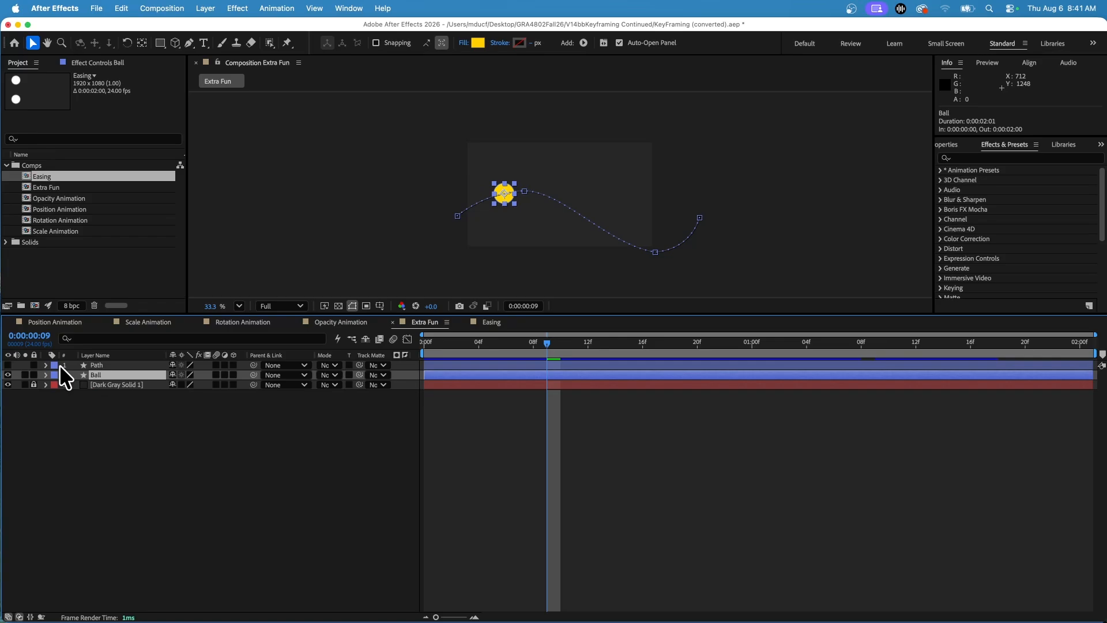
click(98, 365)
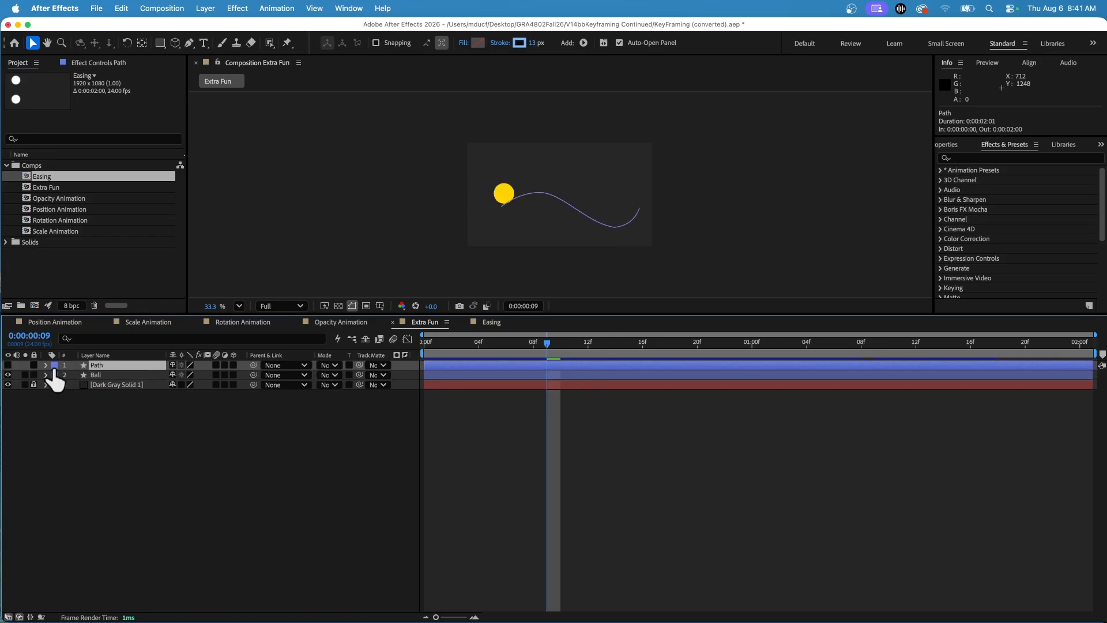
click(9, 372)
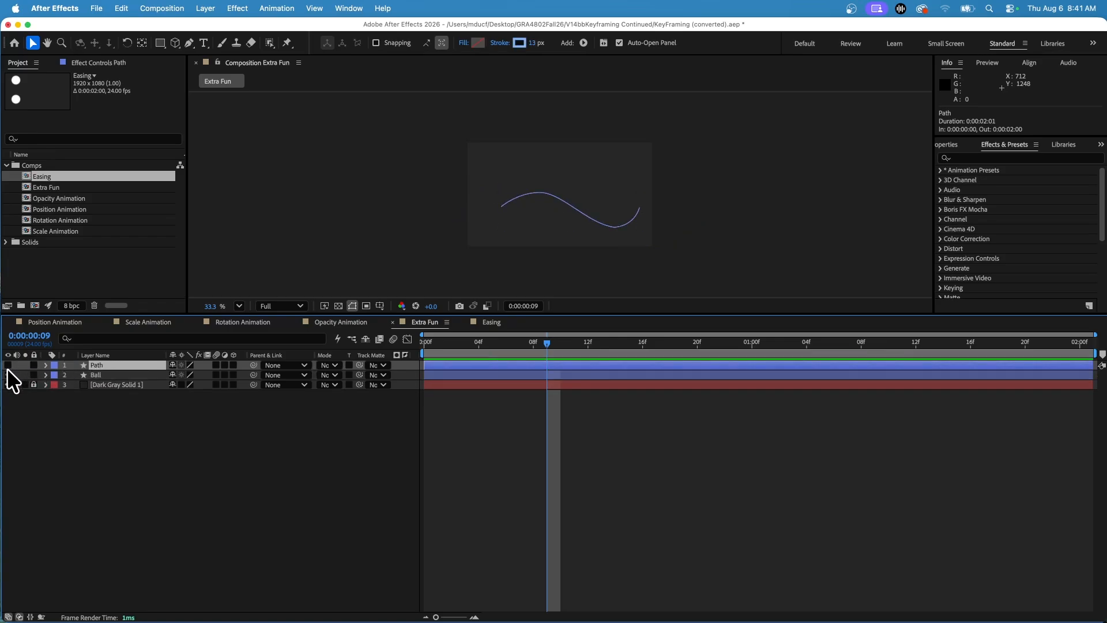
click(8, 375)
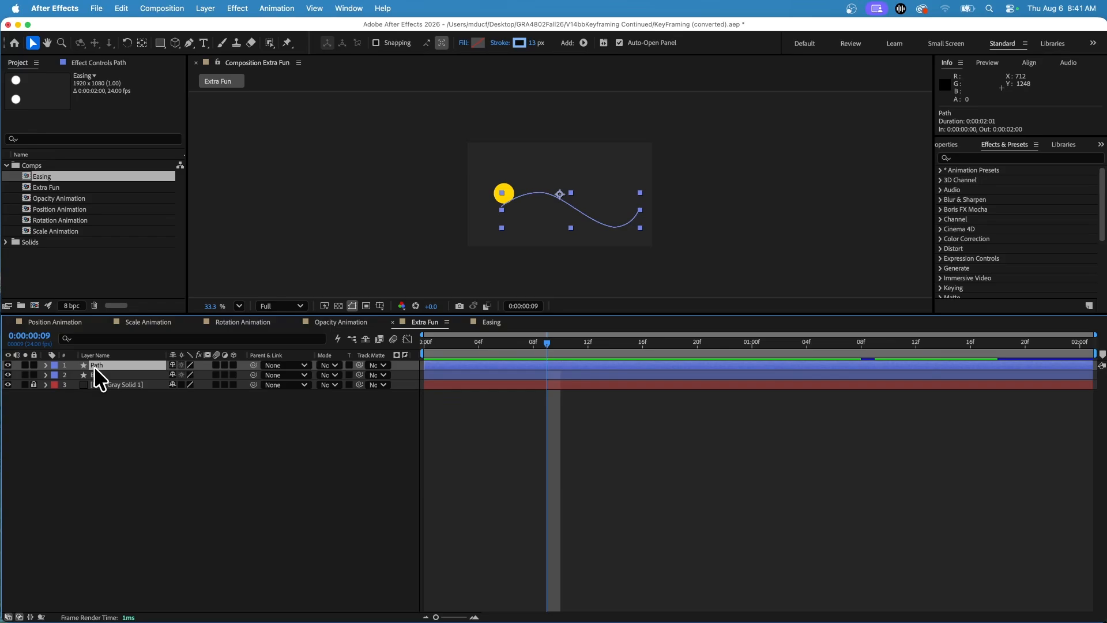
Step: Expand the Path layer's contents down to Shape 1's Path 1 and copy its Path property
click(45, 365)
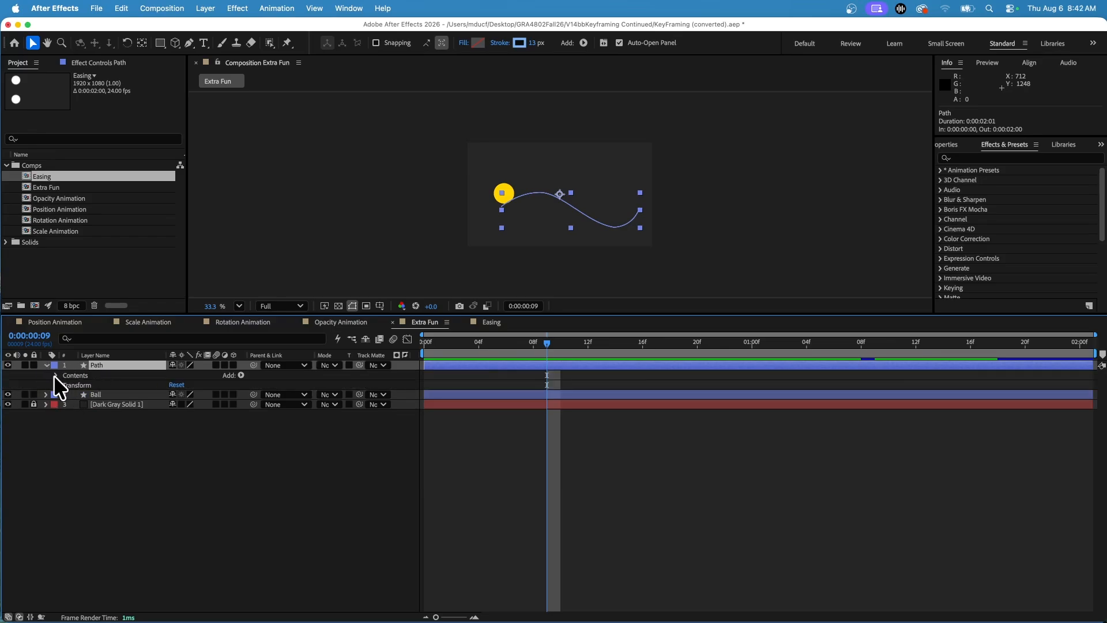
click(54, 375)
click(66, 384)
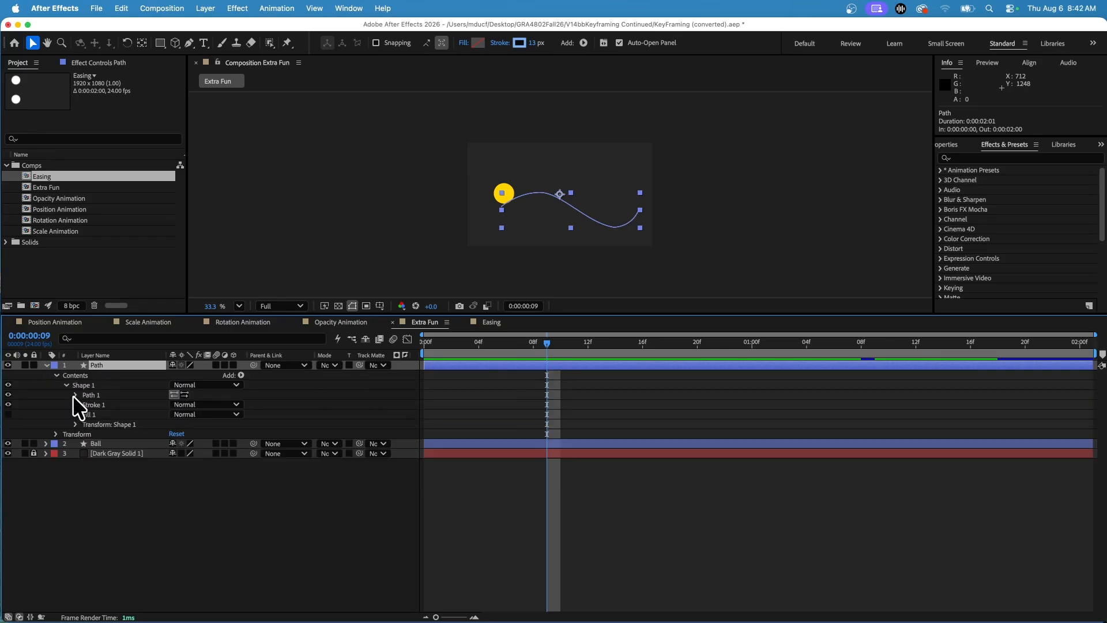
click(74, 395)
click(110, 406)
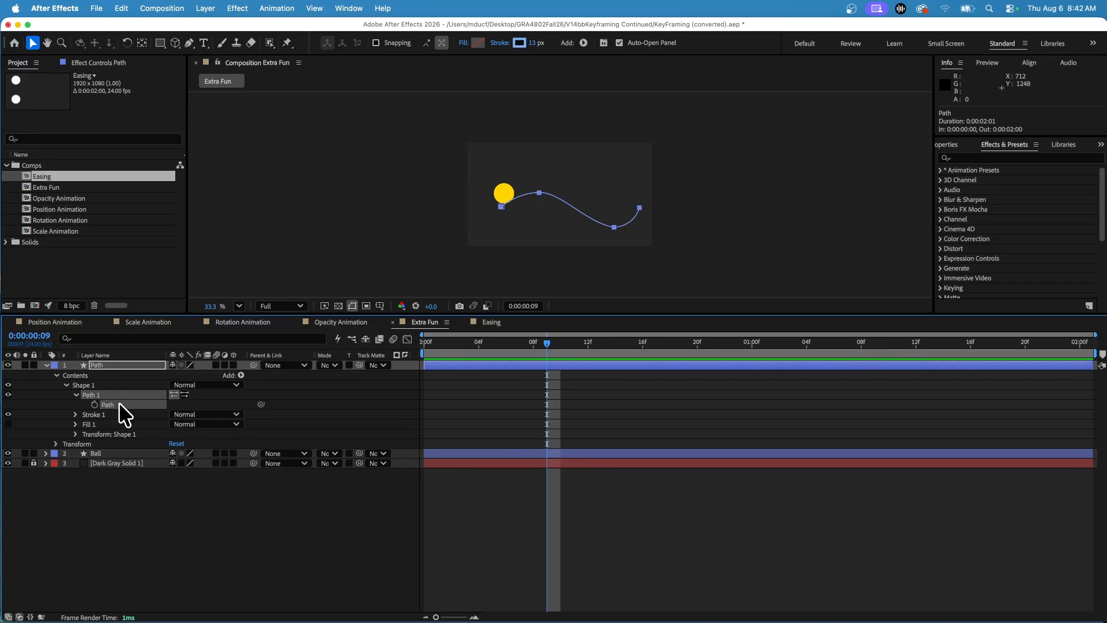
Step: Remove all Position keyframes from the Ball layer and return the current time to 0:00:00:00
click(46, 364)
click(98, 375)
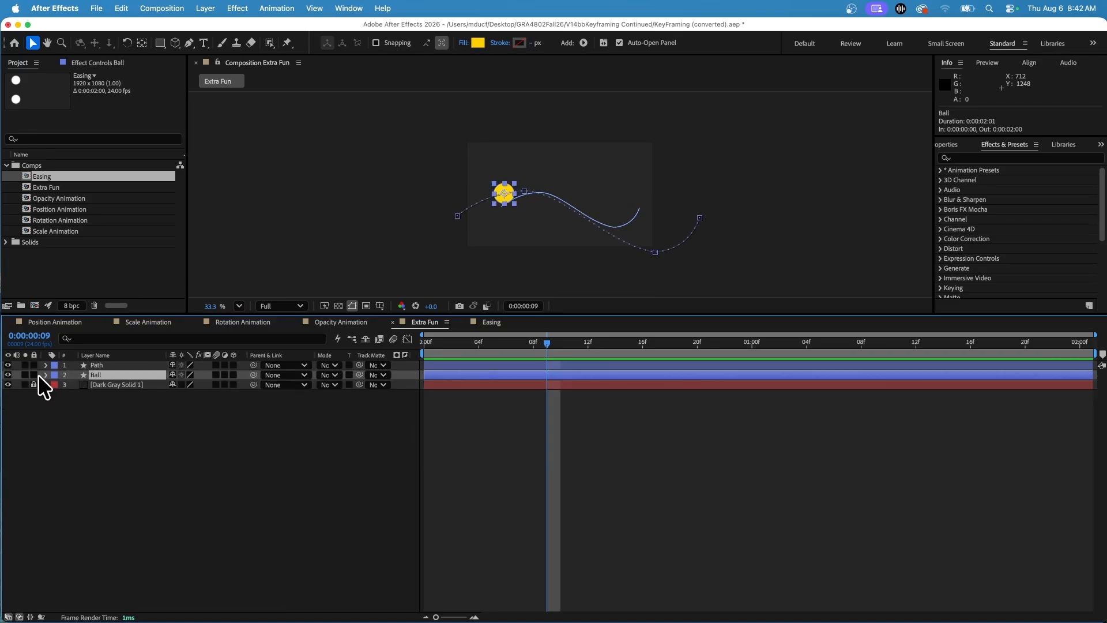
key(p)
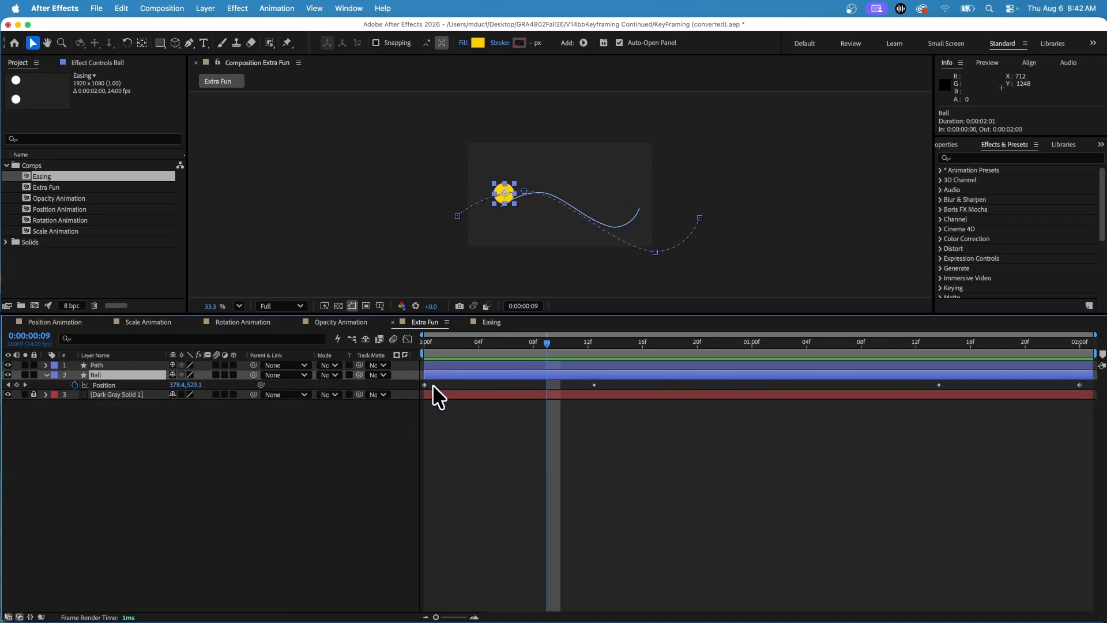
click(74, 385)
drag(485, 342, 380, 356)
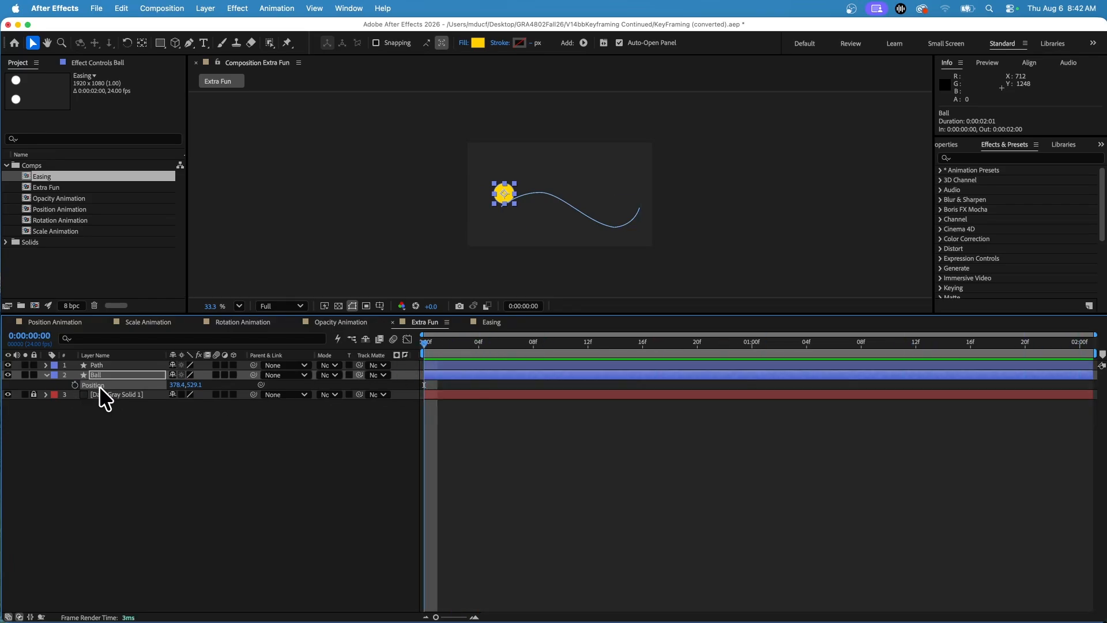
Step: Try pasting the copied path into the Ball layer's Position at 0:00:00:00, scrub the motion, and undo the paste
key(super+v)
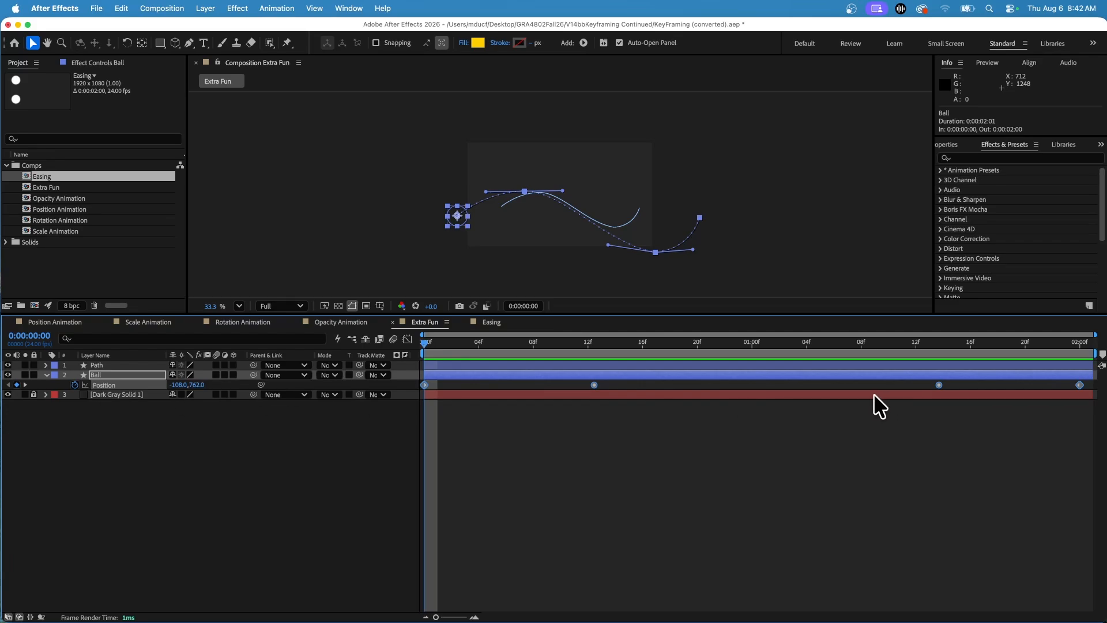
drag(535, 355, 456, 375)
key(super+z)
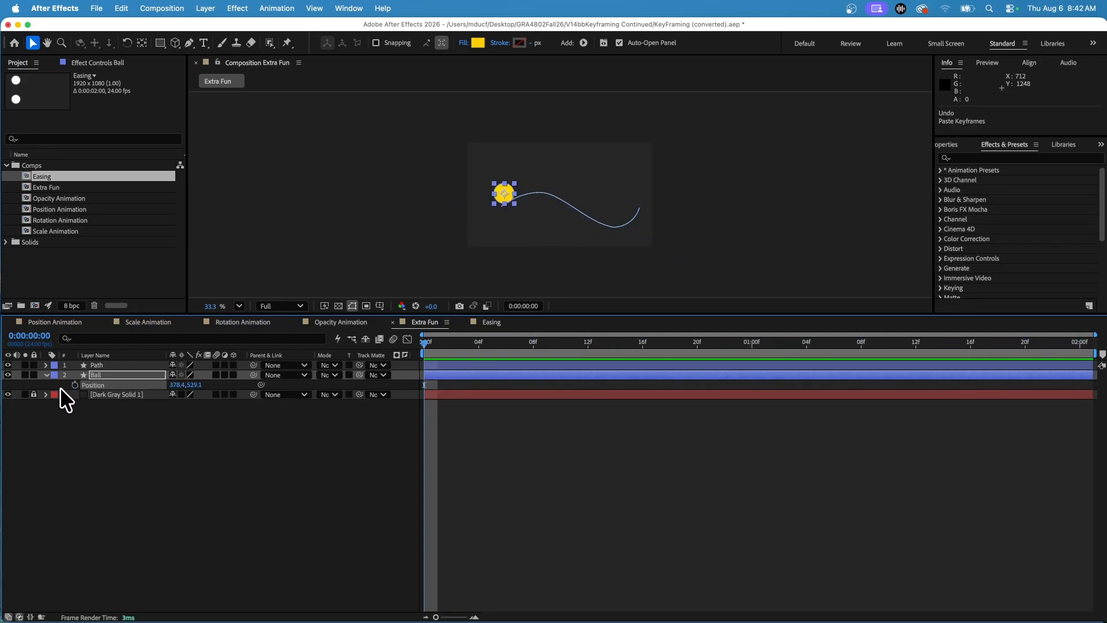
click(51, 373)
click(48, 371)
click(47, 374)
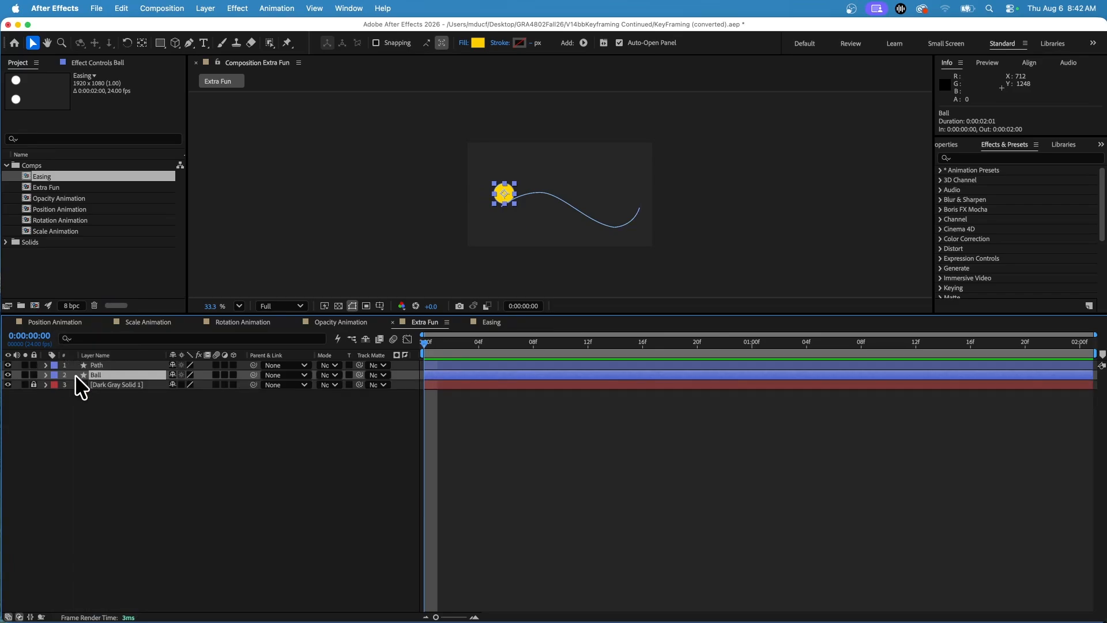
click(9, 375)
click(8, 375)
click(9, 374)
click(8, 375)
Step: Copy the Path property of Path 1 inside the Path layer's Shape 1
click(46, 365)
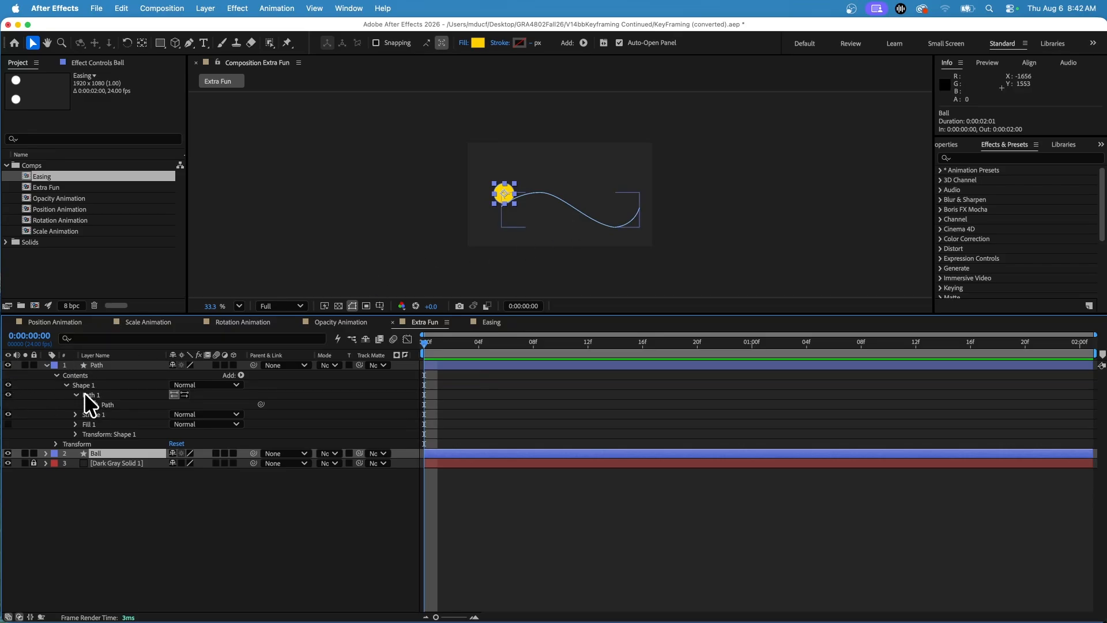
click(107, 404)
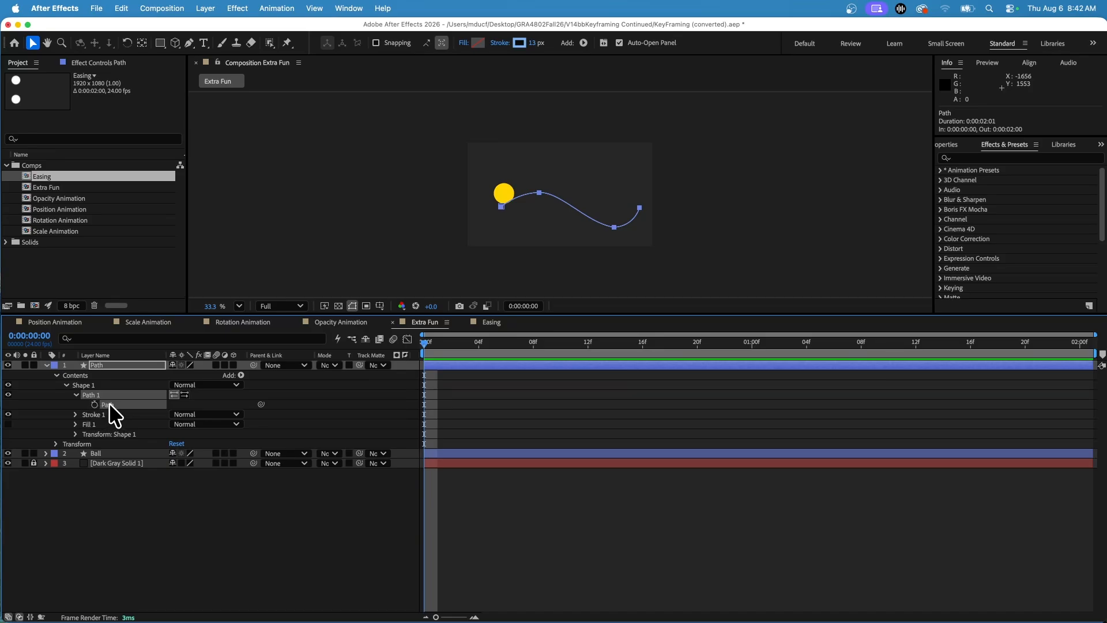
click(121, 5)
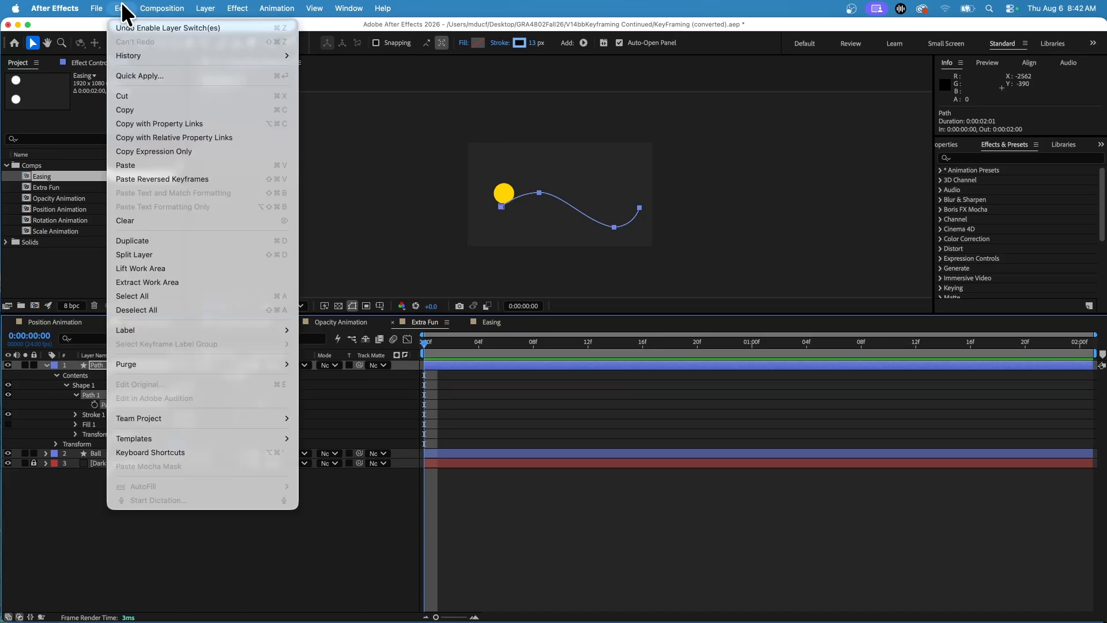
click(149, 109)
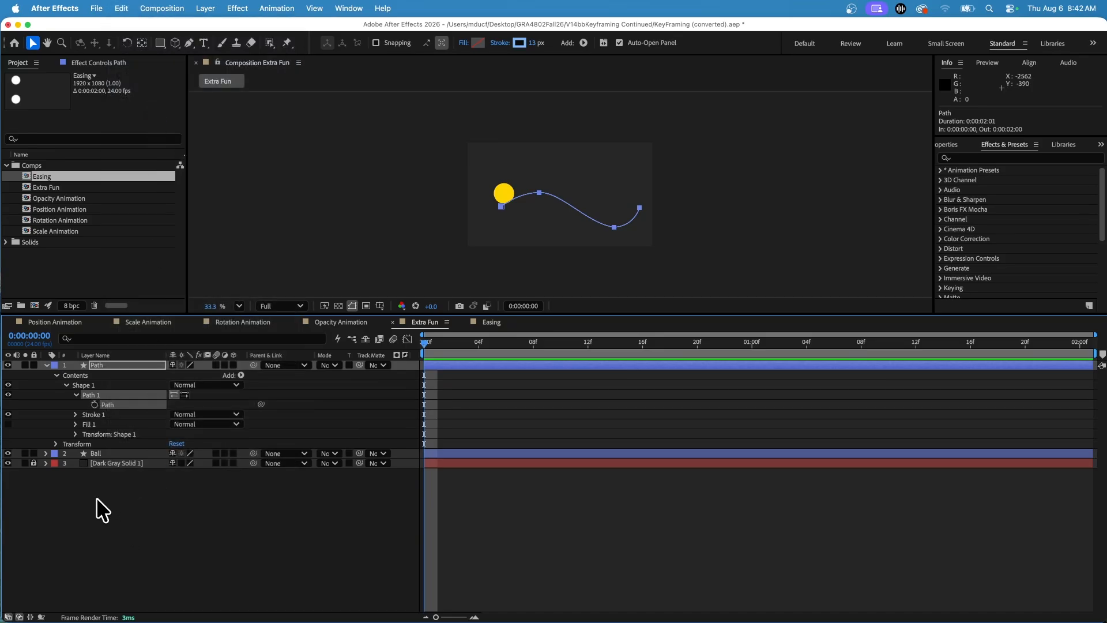
Step: Collapse the Path layer, paste the copied path into the Ball layer's Position at 0:00:00:00, and scrub through the motion
click(46, 365)
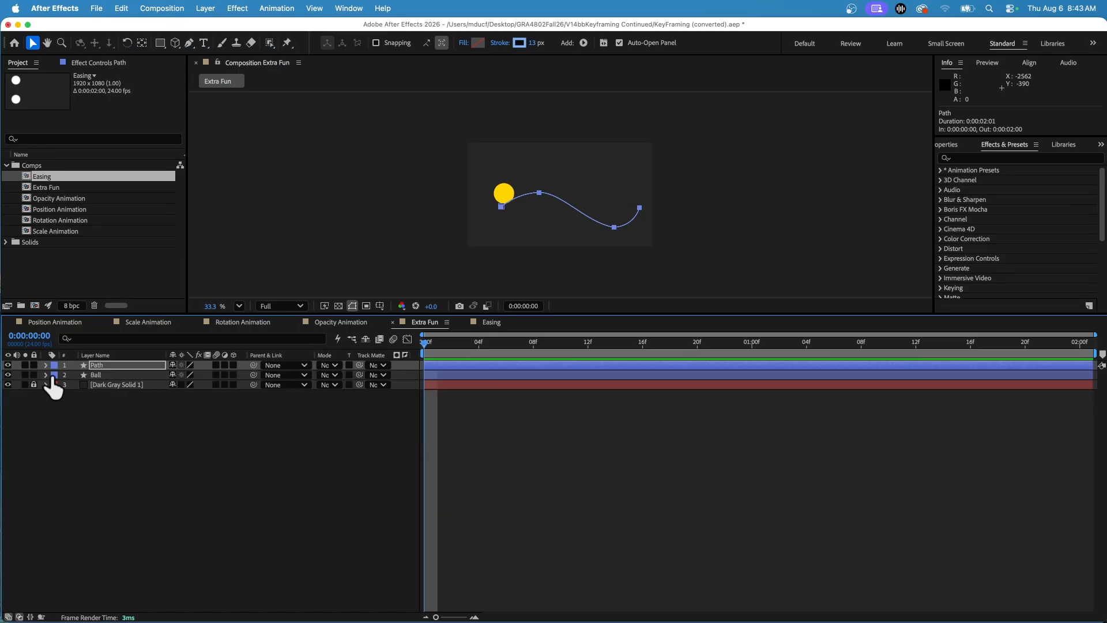
click(102, 374)
key(p)
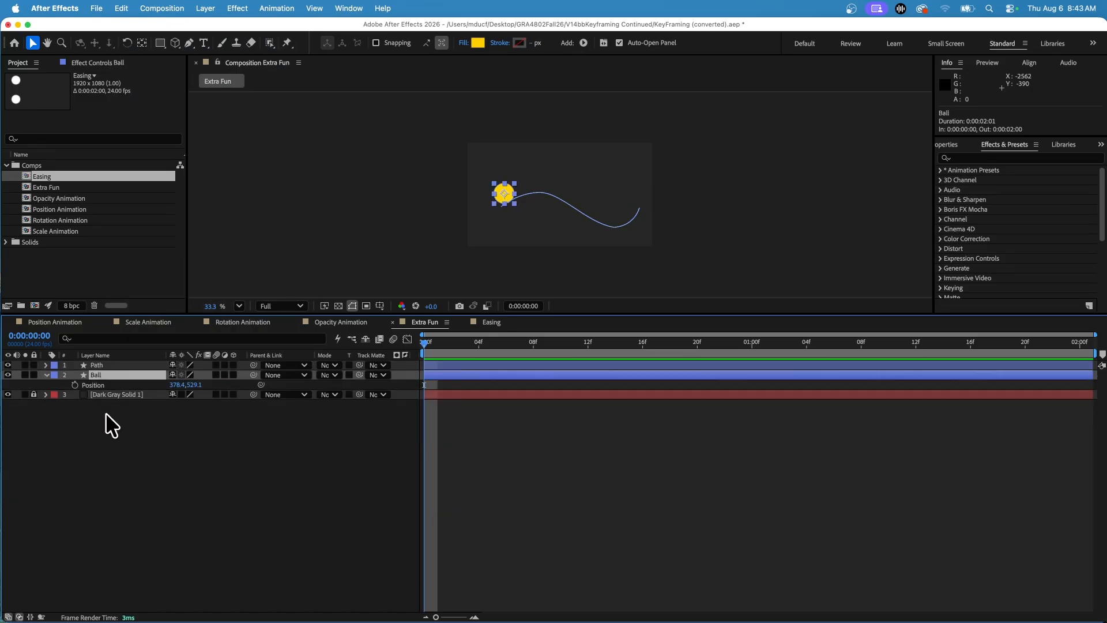
click(92, 384)
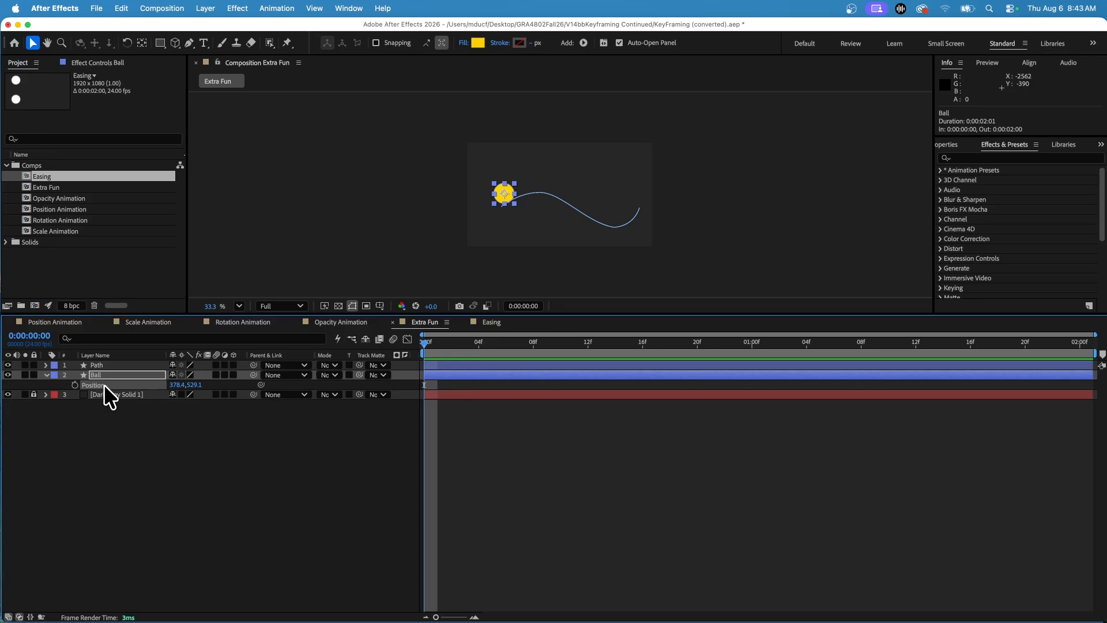
key(super+v)
drag(425, 344, 314, 348)
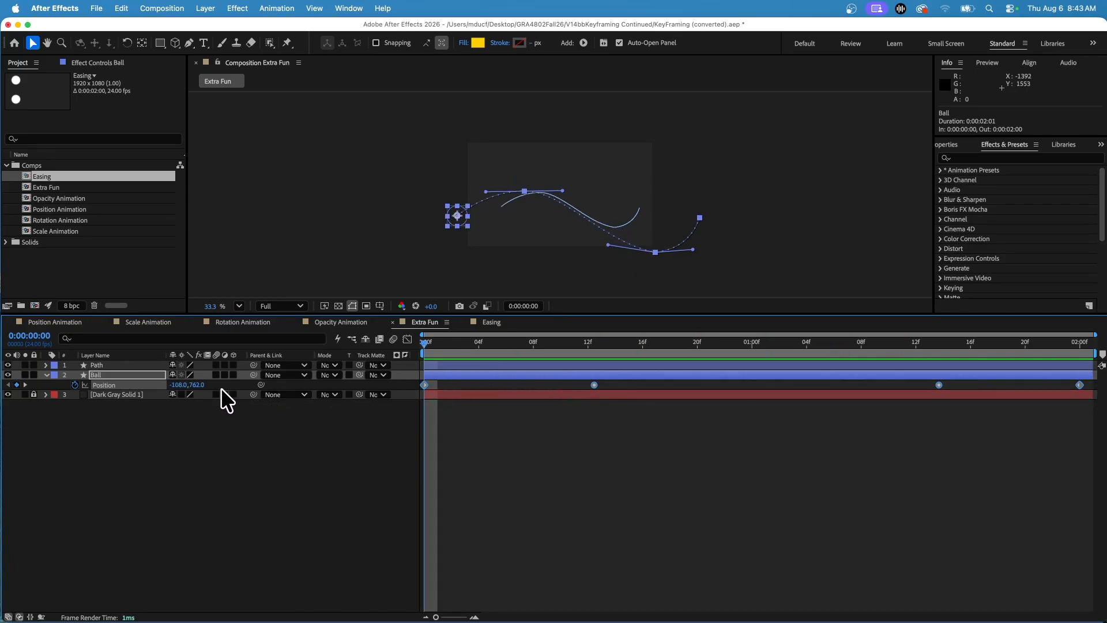
Step: Create a 1080 x 1080 px composition named "SOurce Text" at 29.97 fps with a 10-second duration
click(179, 8)
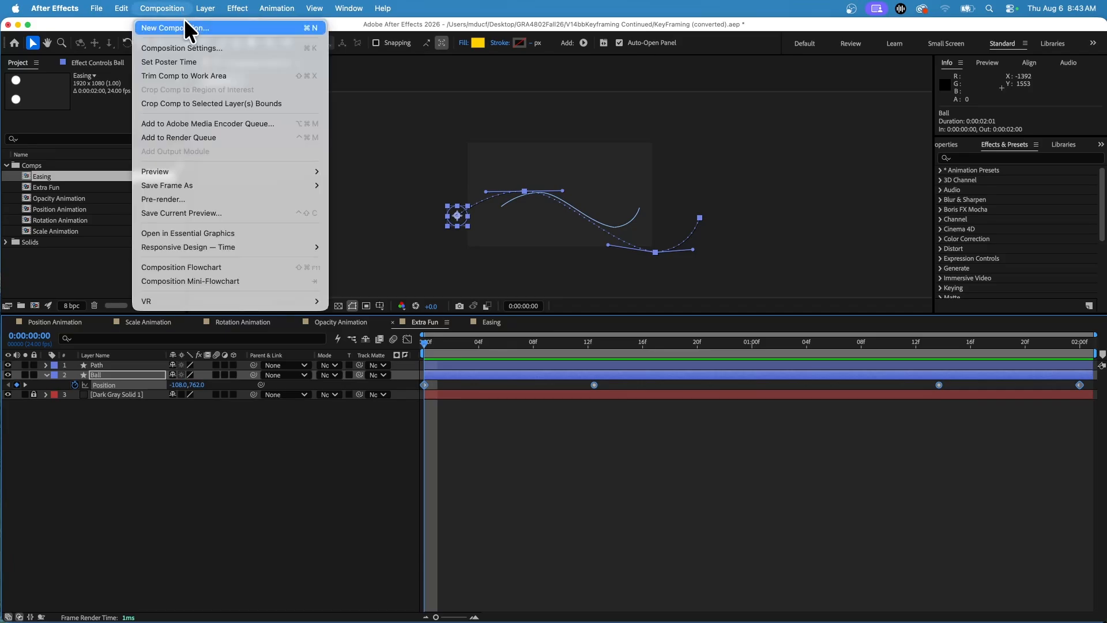
click(184, 22)
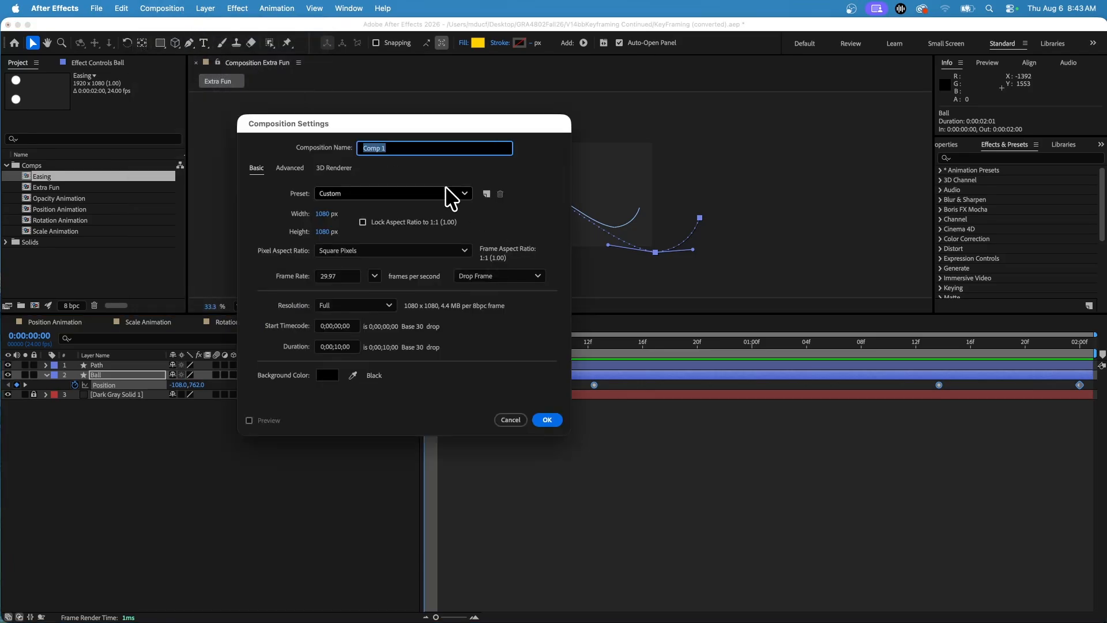
text(SOurce Text)
click(538, 416)
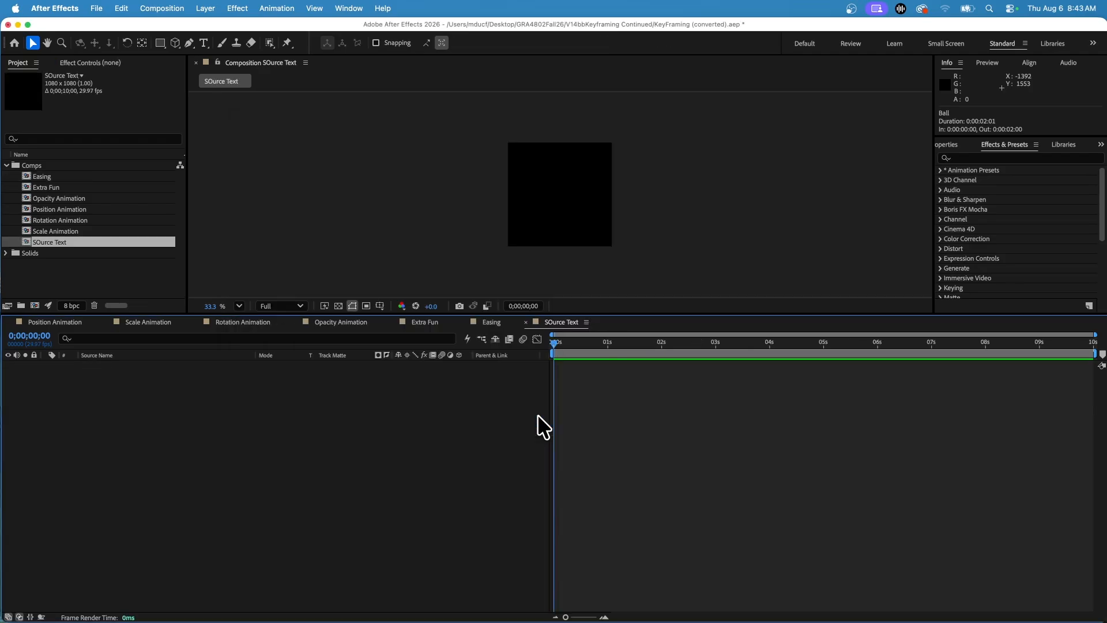
Step: Add the text "Design" to the composition, scale it to 360%, and move it to about 231, 565.4
scroll(558, 225, up, 3)
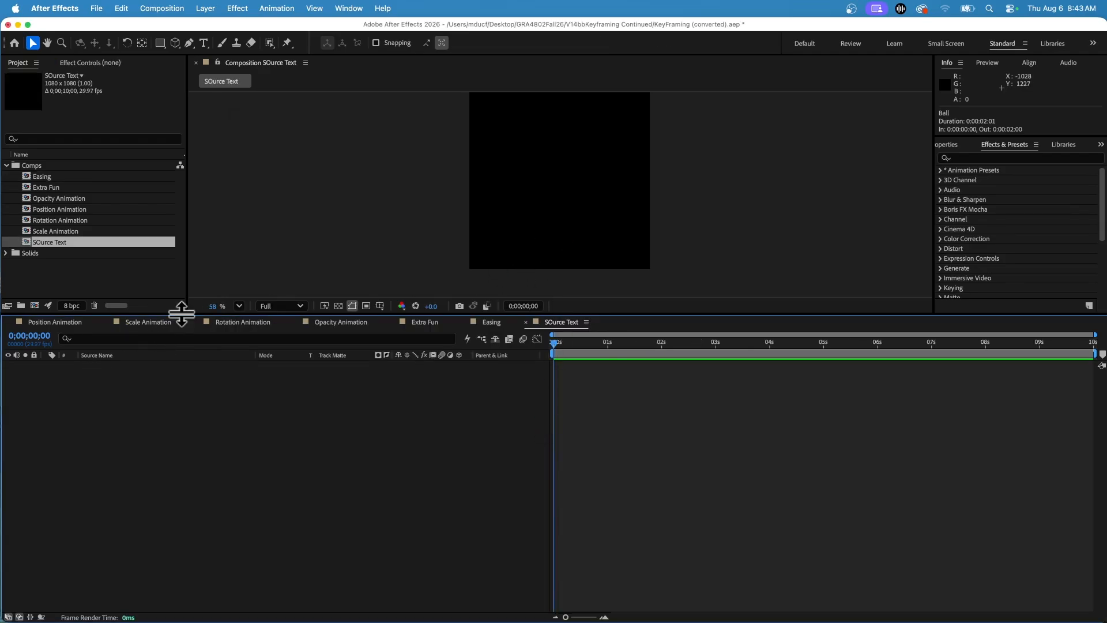
drag(182, 314, 173, 405)
click(203, 43)
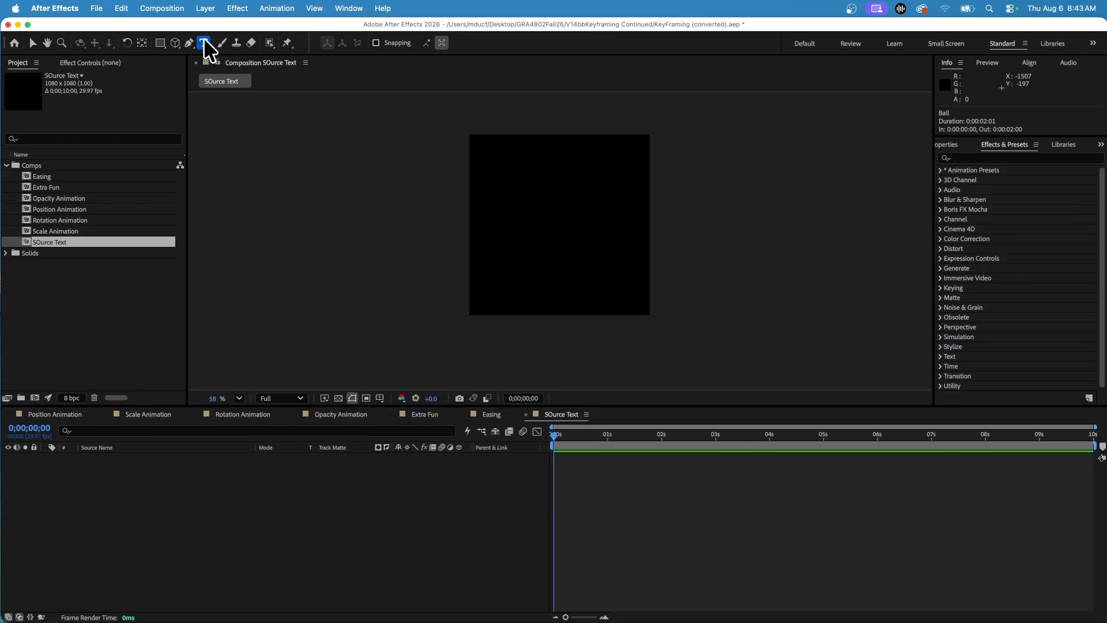
click(521, 218)
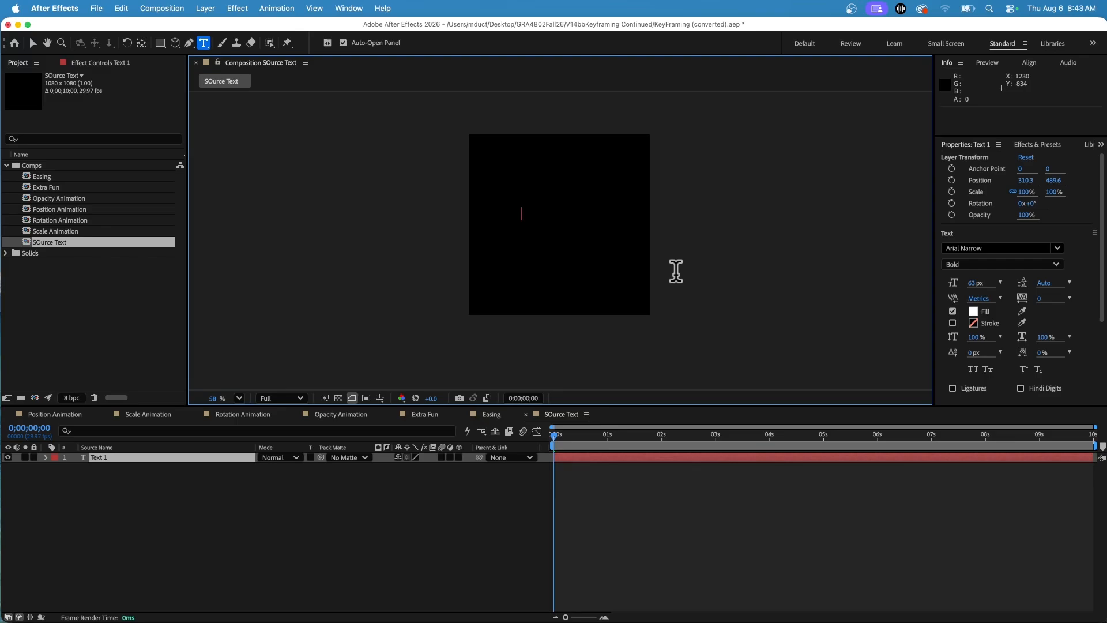
text(Design)
click(33, 42)
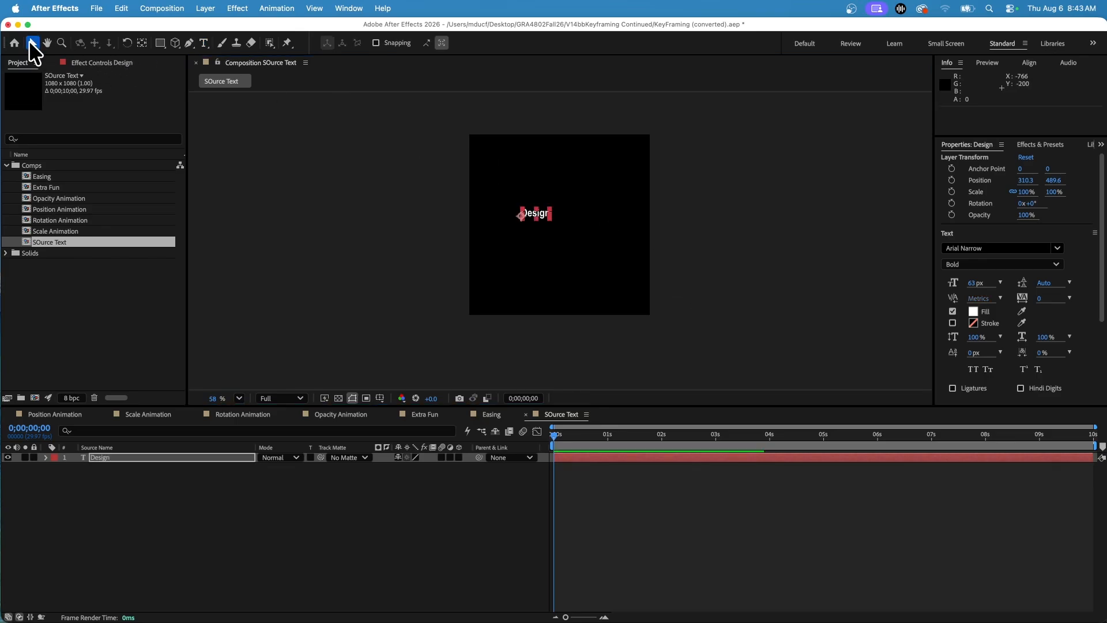
drag(550, 220, 564, 220)
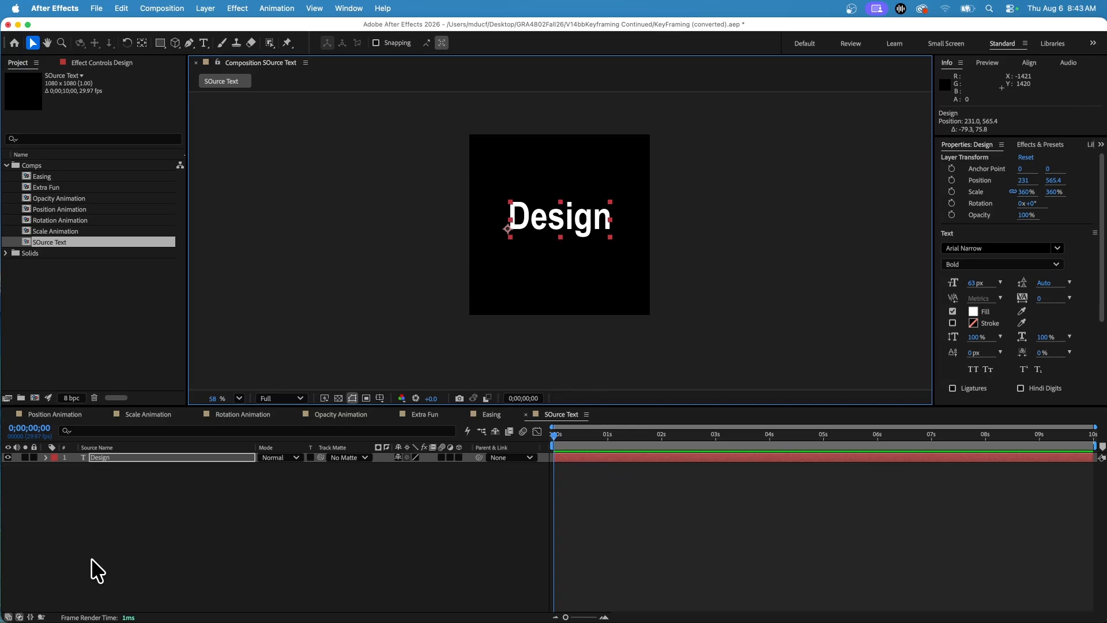
Step: Reveal the Design layer's Source Text property and set its first keyframe at 0;00;00;00
click(45, 457)
click(57, 467)
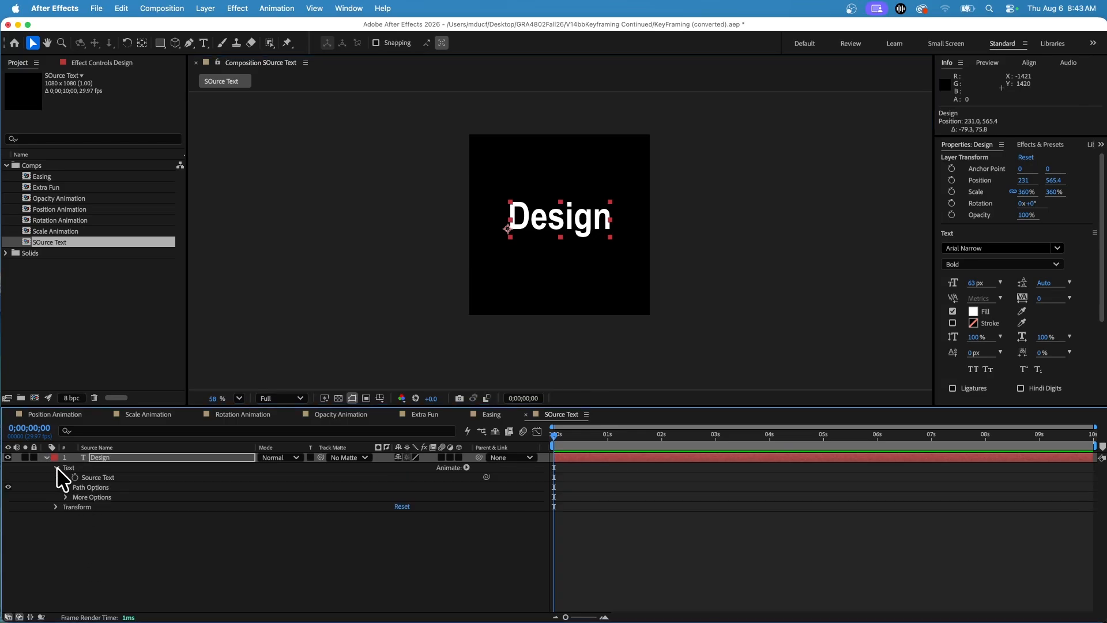
click(126, 478)
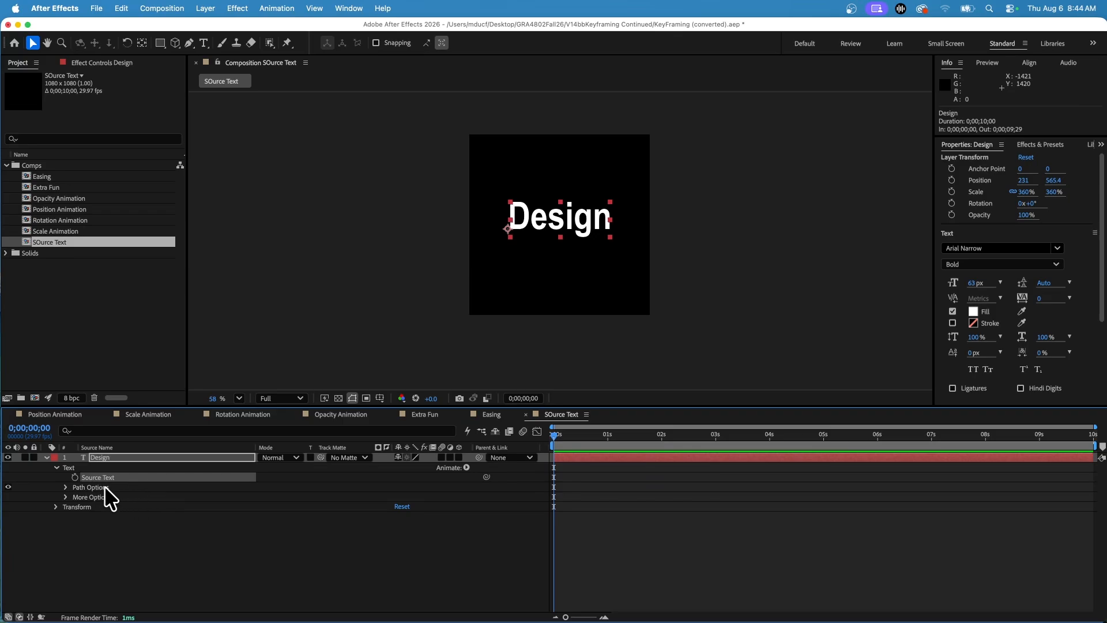
click(74, 476)
Step: Change the text to "Motion" at 0;00;01;00 to keyframe the Source Text, and scrub back to 0;00;00;00
drag(578, 436, 607, 433)
double_click(550, 223)
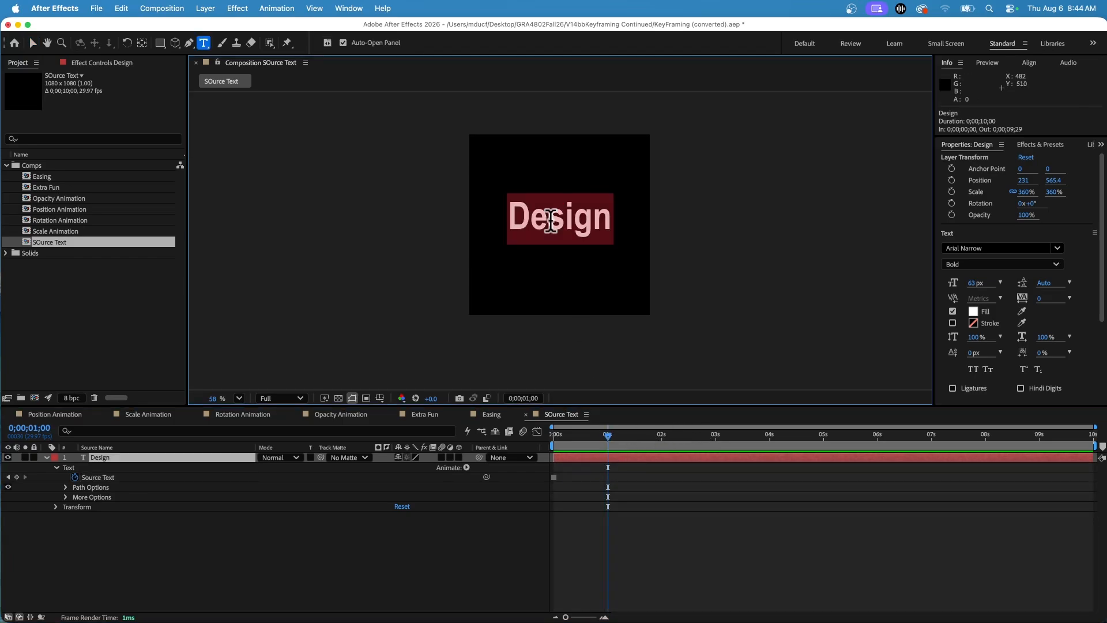
text(Motion)
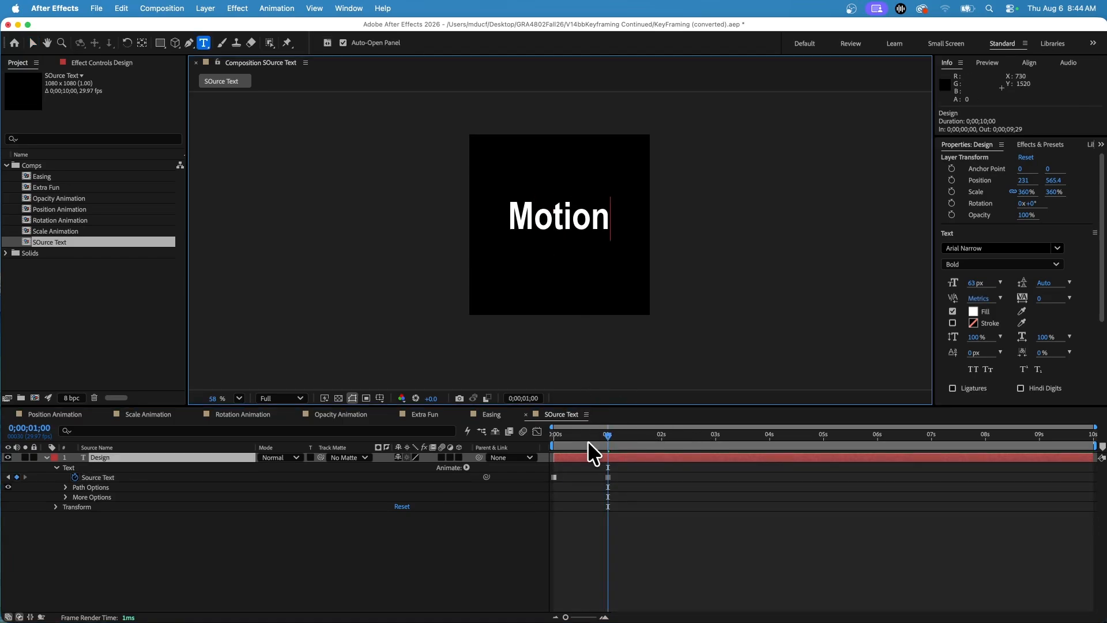
drag(587, 440, 544, 432)
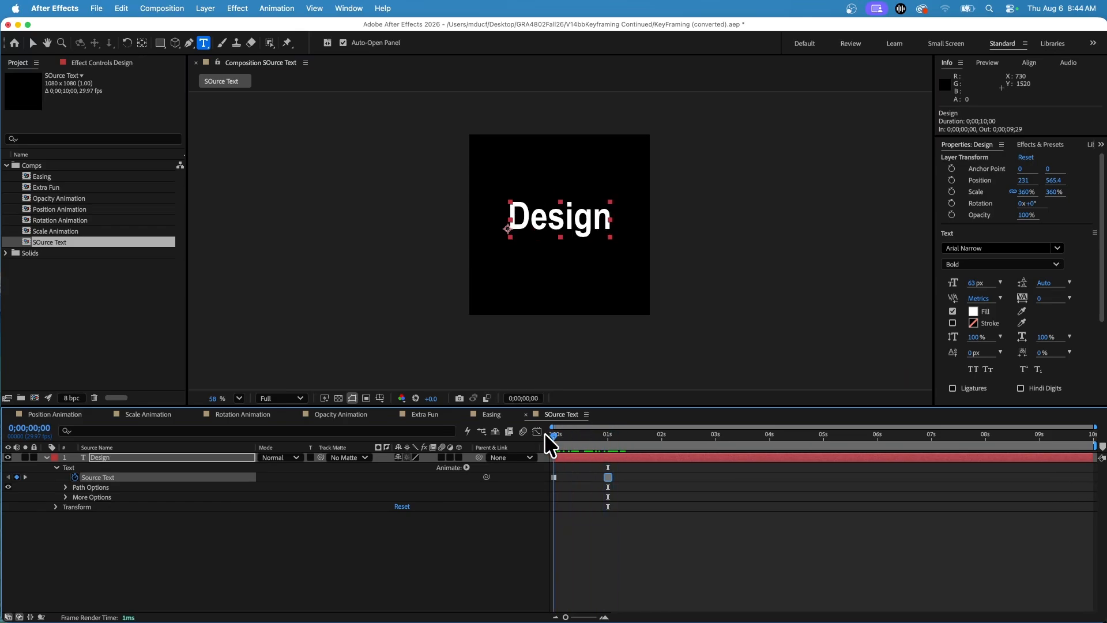
Step: Copy the two Source Text keyframes and paste the pair at 2, 4 and 6 seconds
click(555, 475)
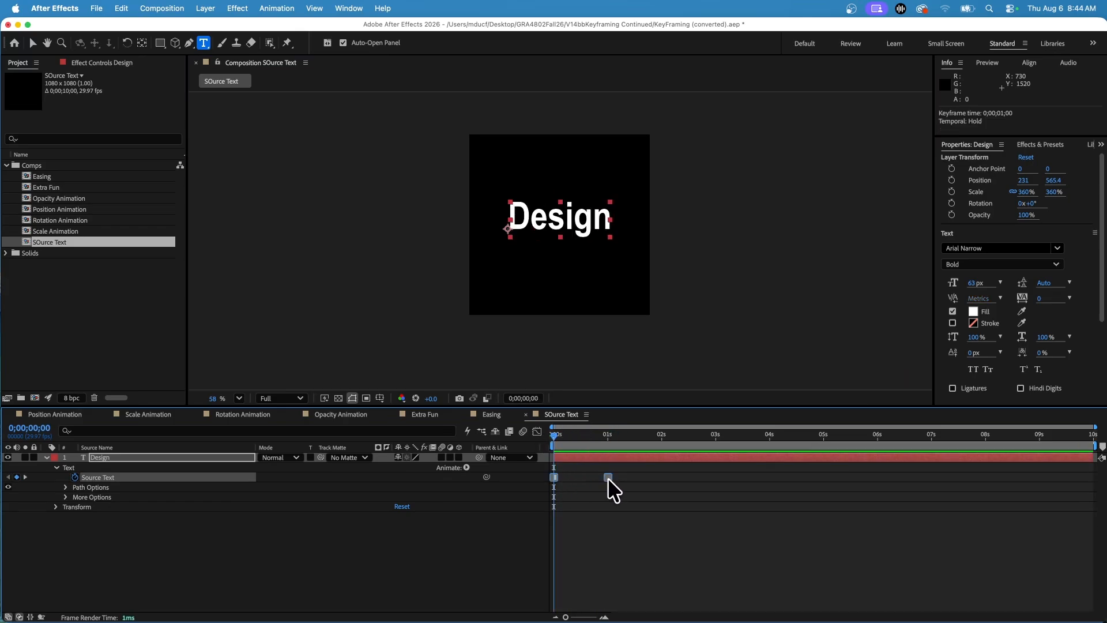
key(super+c)
drag(613, 434, 576, 451)
key(super+v)
key(super+v)
key(super+v)
Step: Preview the alternating Design and Motion text, and scrub to 0;00;01;10
key(space)
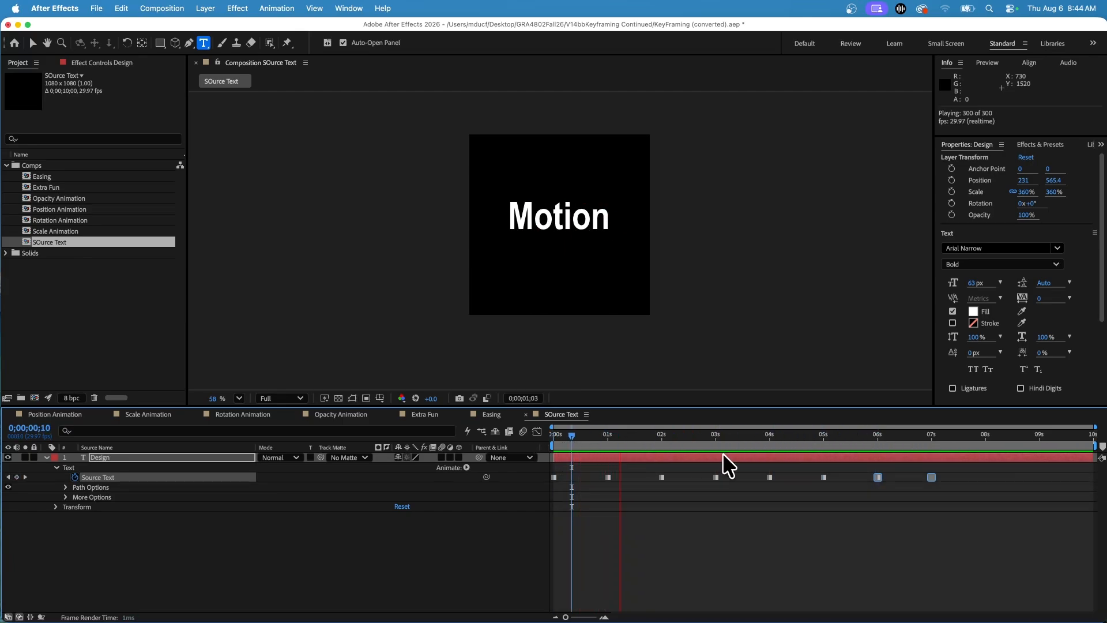
key(space)
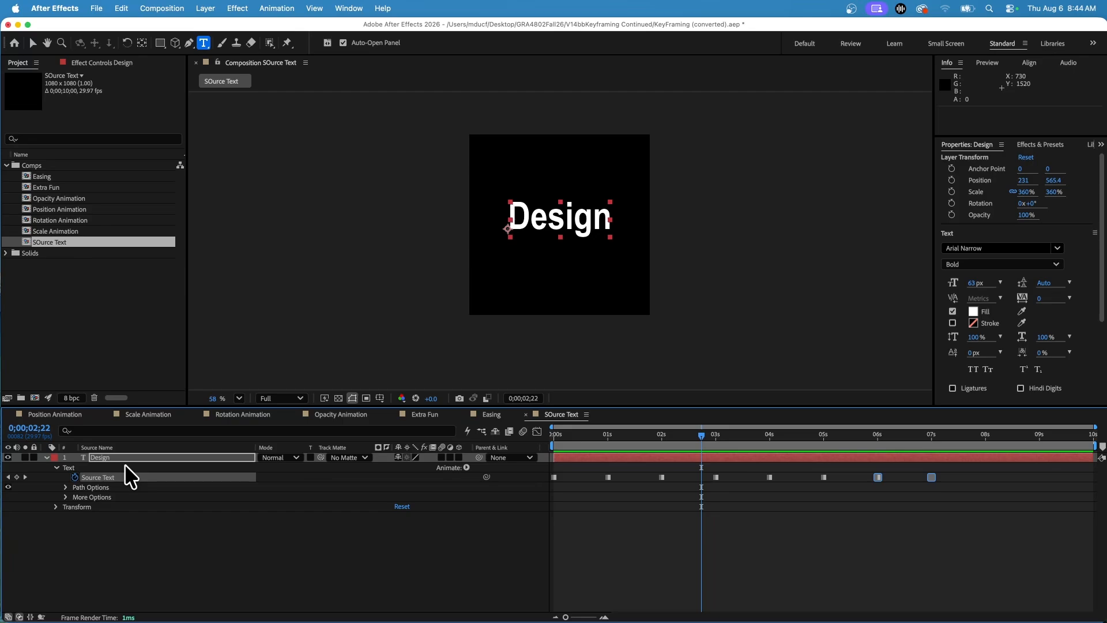
drag(583, 437, 624, 452)
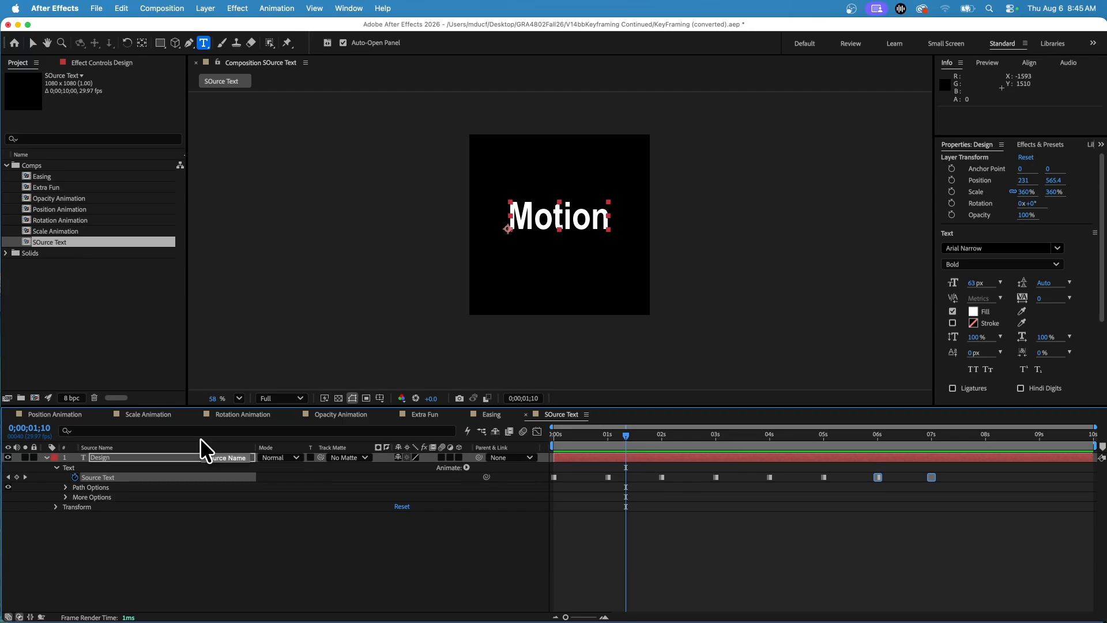
Step: Show only the Design layer's keyframed properties, and briefly view Source Text in the Graph Editor
click(46, 457)
key(u)
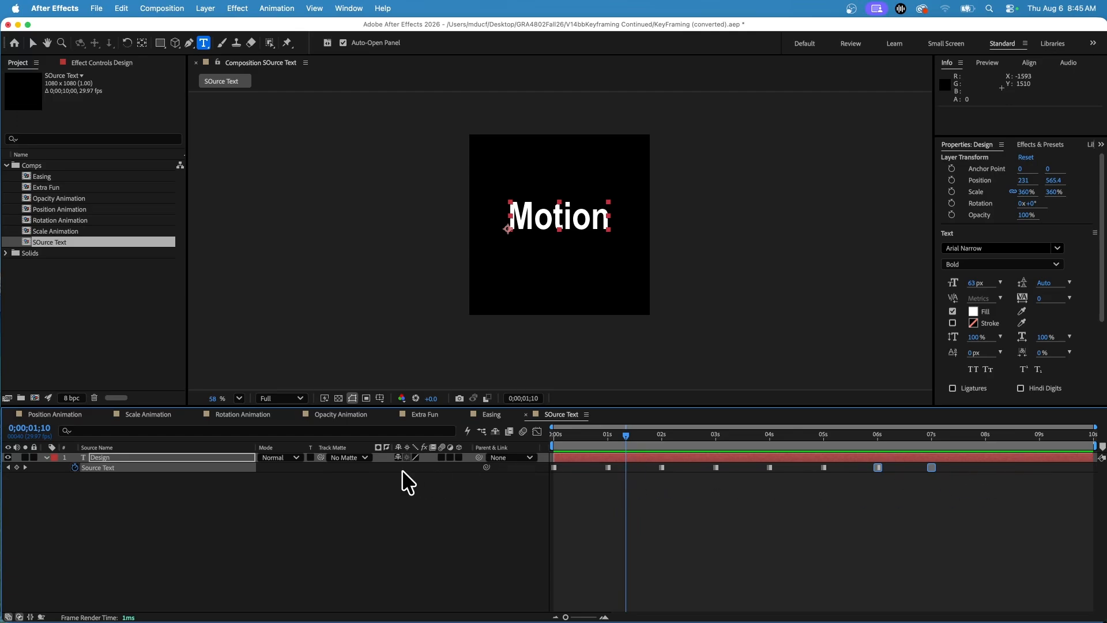
click(536, 431)
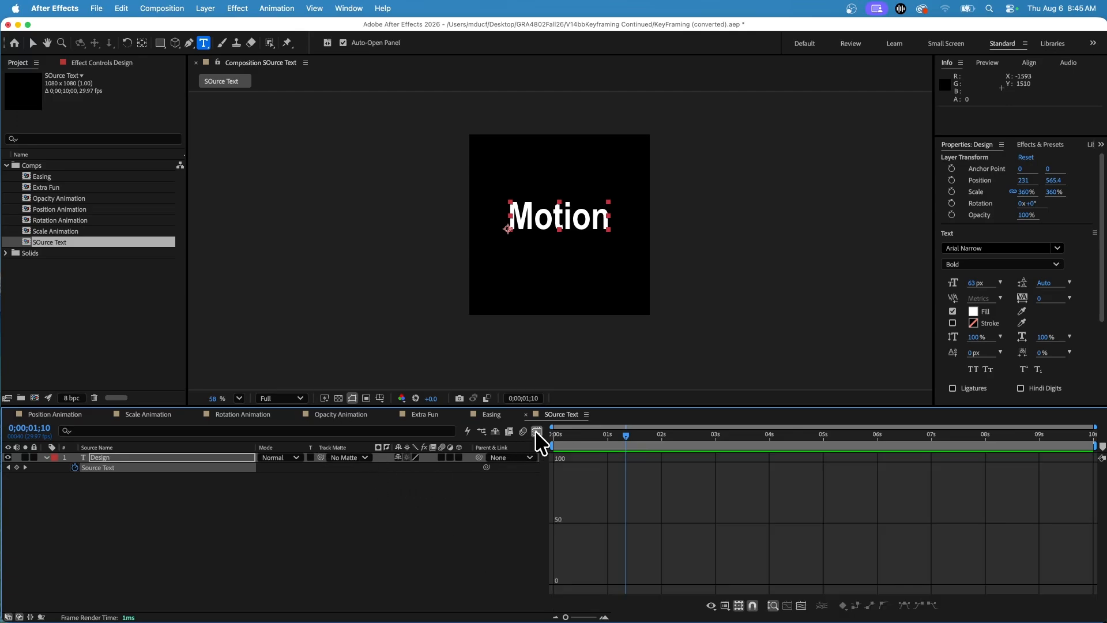
click(536, 432)
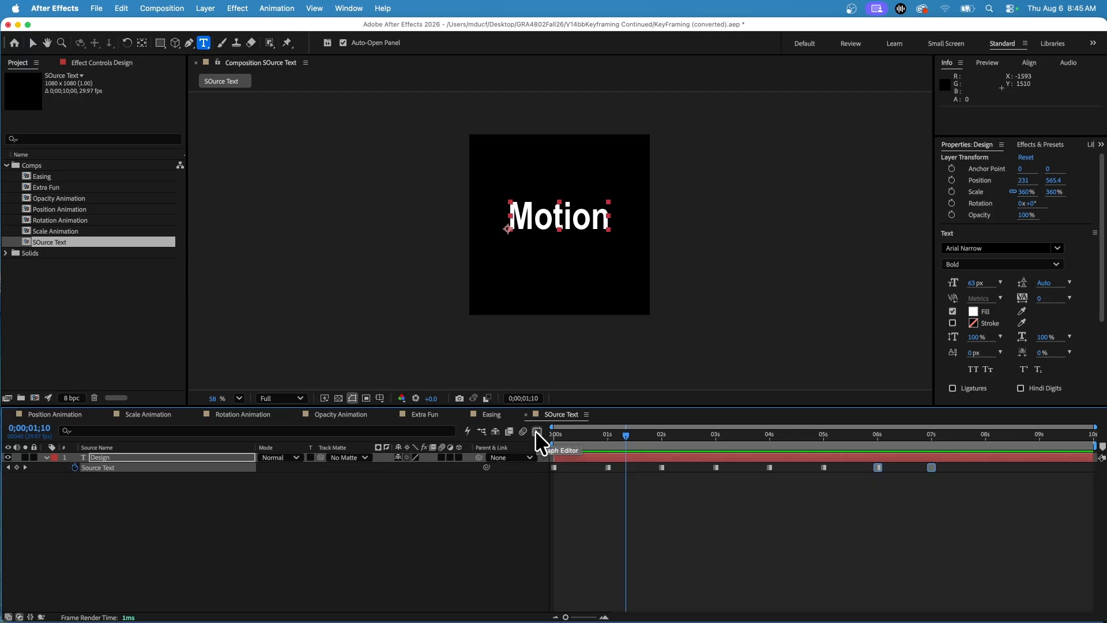